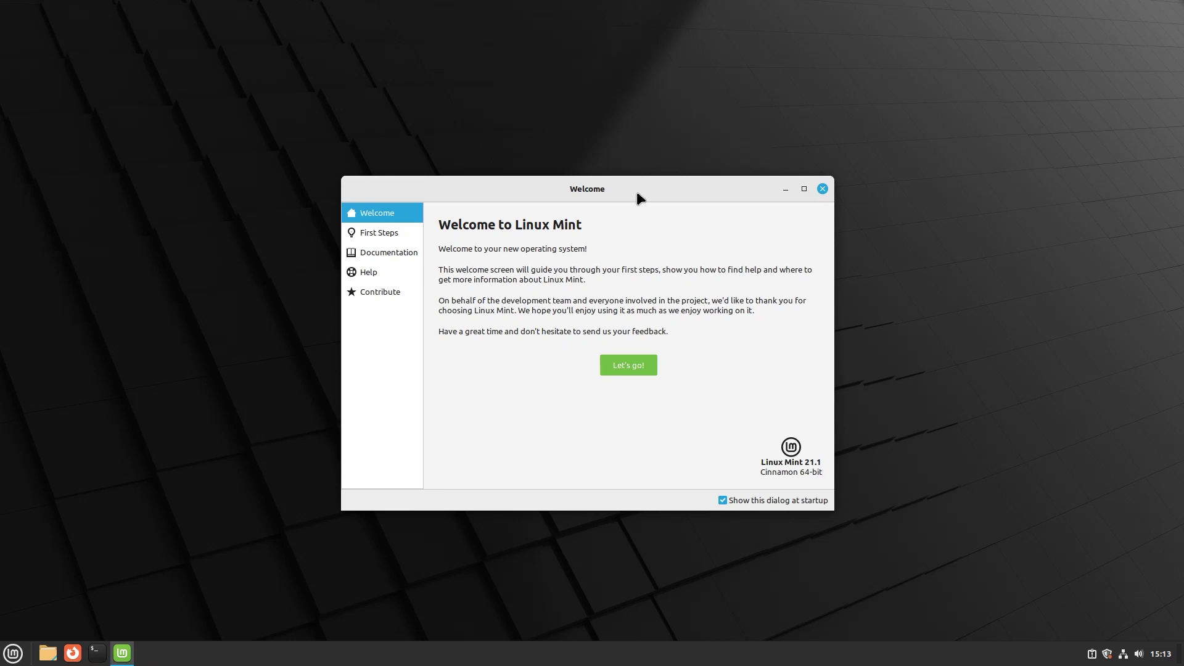
# Step: Browse Welcome's Documentation, Help and Contribute sections, return to First Steps, and glance at the Menu
pyautogui.click(357, 232)
pyautogui.click(371, 253)
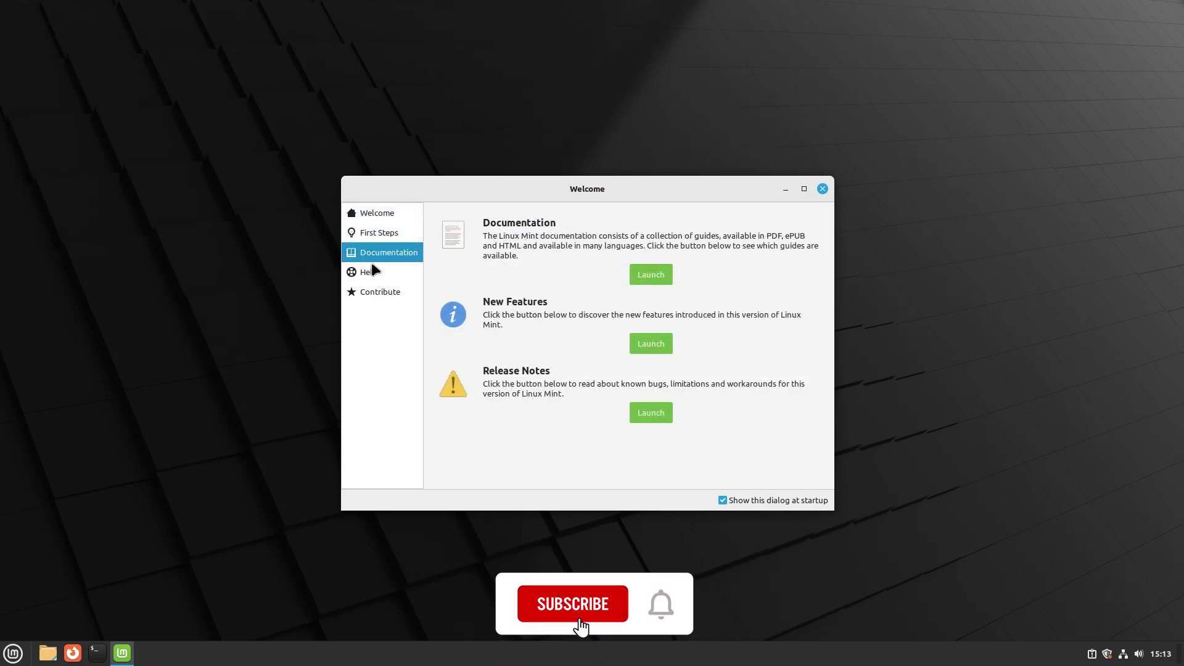
pyautogui.click(373, 272)
pyautogui.click(381, 294)
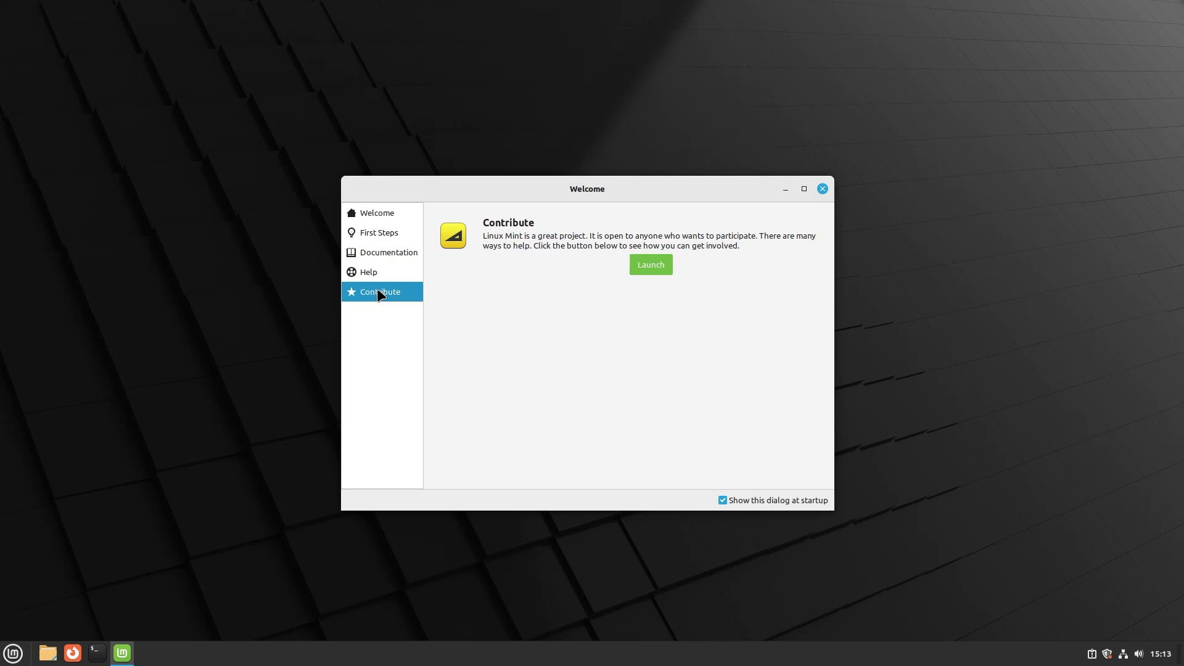
pyautogui.click(379, 235)
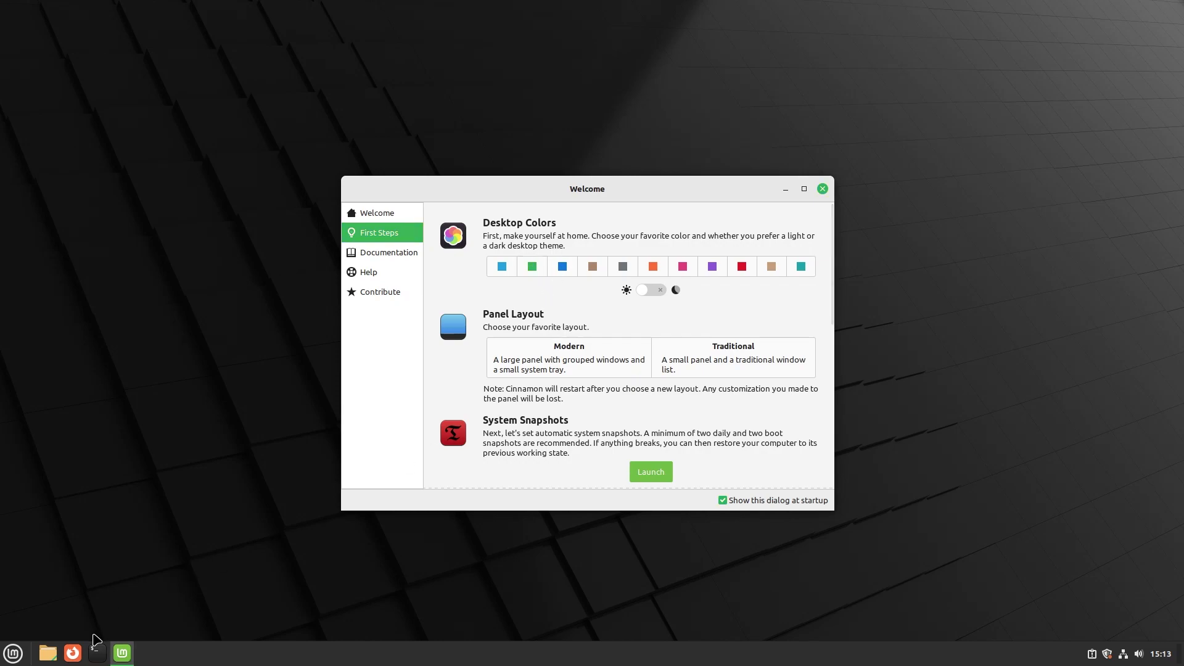
pyautogui.click(12, 653)
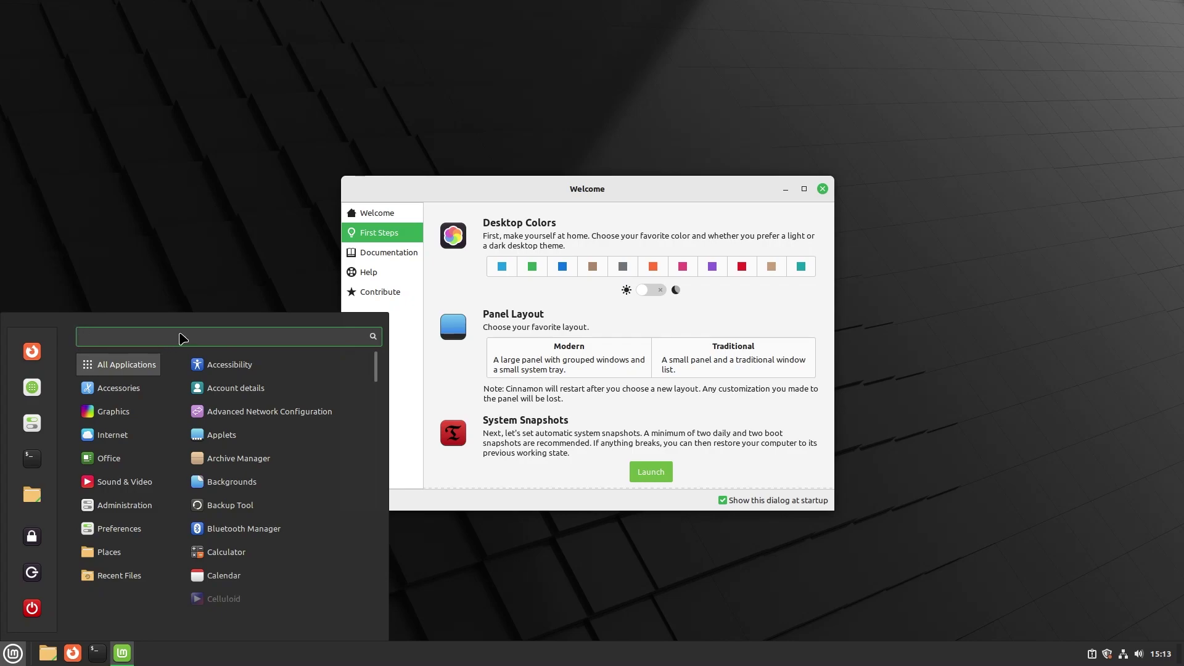
pyautogui.click(50, 657)
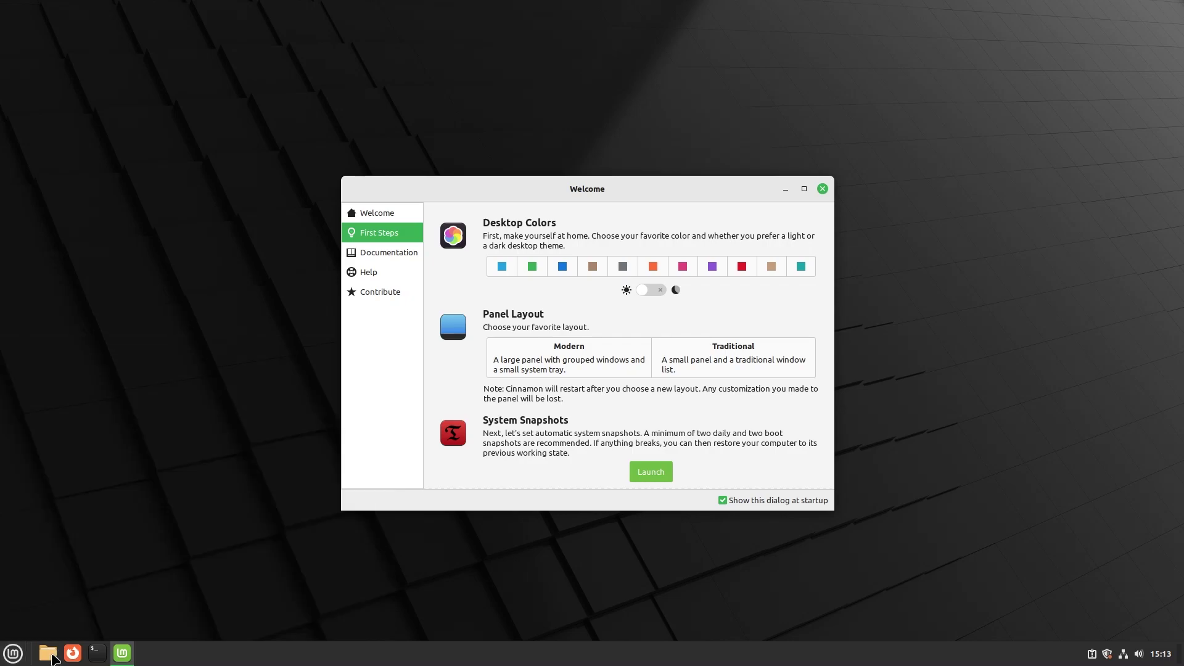
# Step: Open the Home folder in Nemo, move it lower, and try the blue accent colour
pyautogui.click(50, 656)
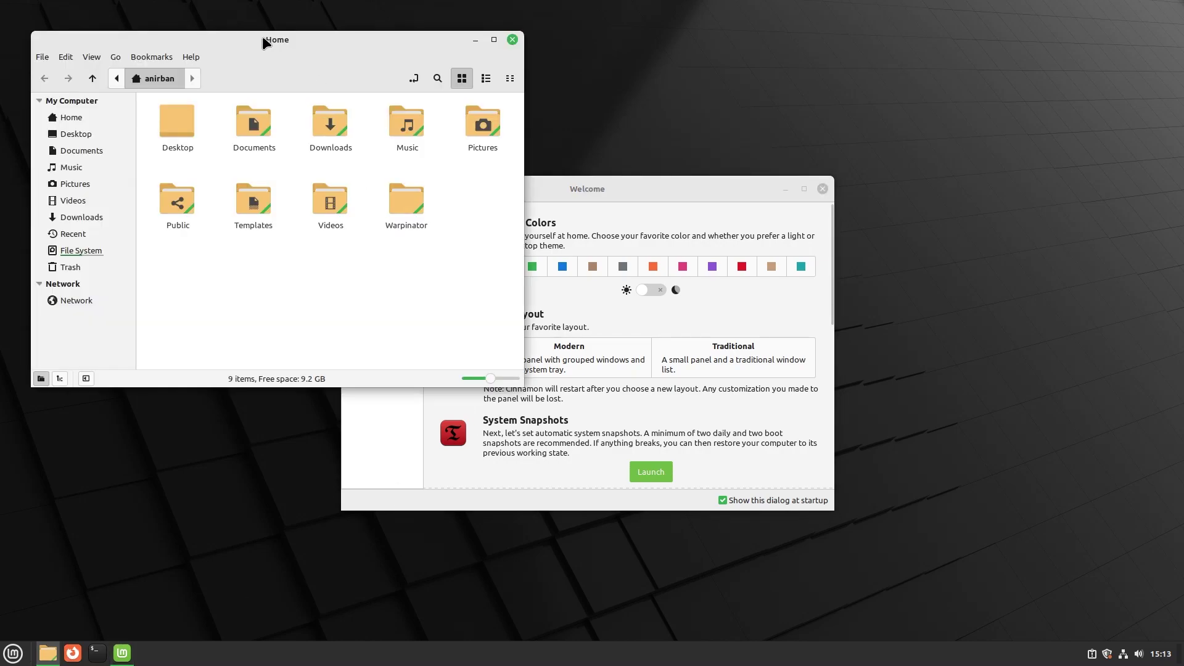
pyautogui.moveTo(260, 40); pyautogui.dragTo(249, 124)
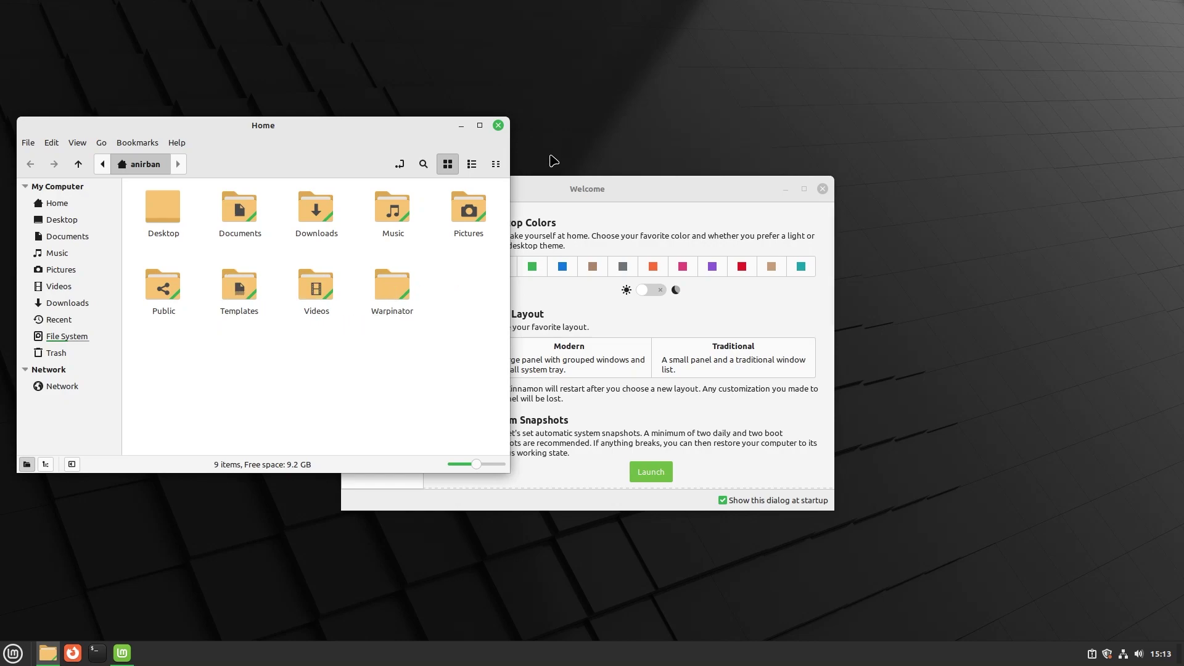
pyautogui.click(592, 189)
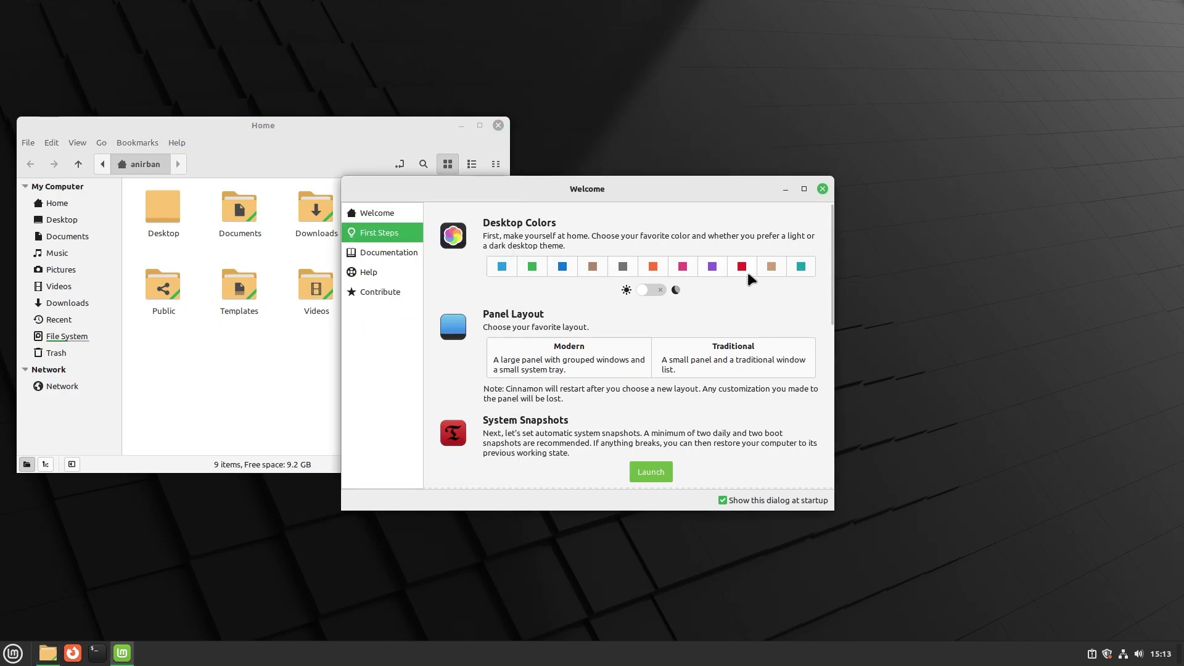
pyautogui.click(562, 270)
pyautogui.click(257, 137)
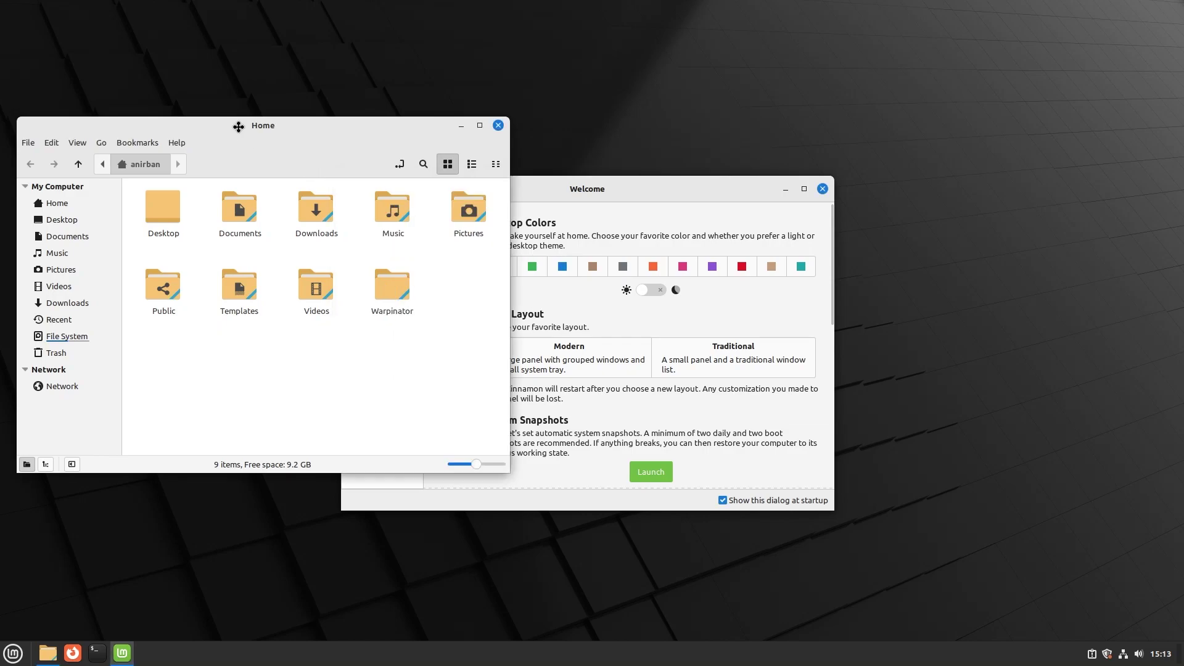
pyautogui.click(742, 270)
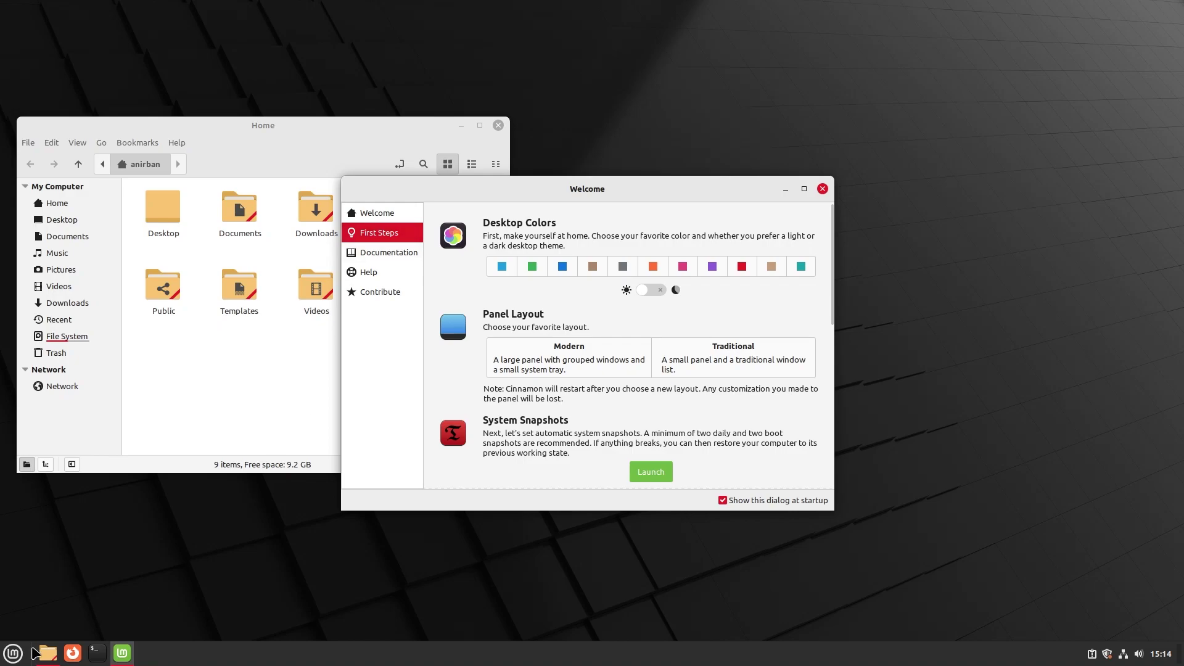
# Step: Preview the Menu, then switch the accent colour back to green
pyautogui.click(13, 653)
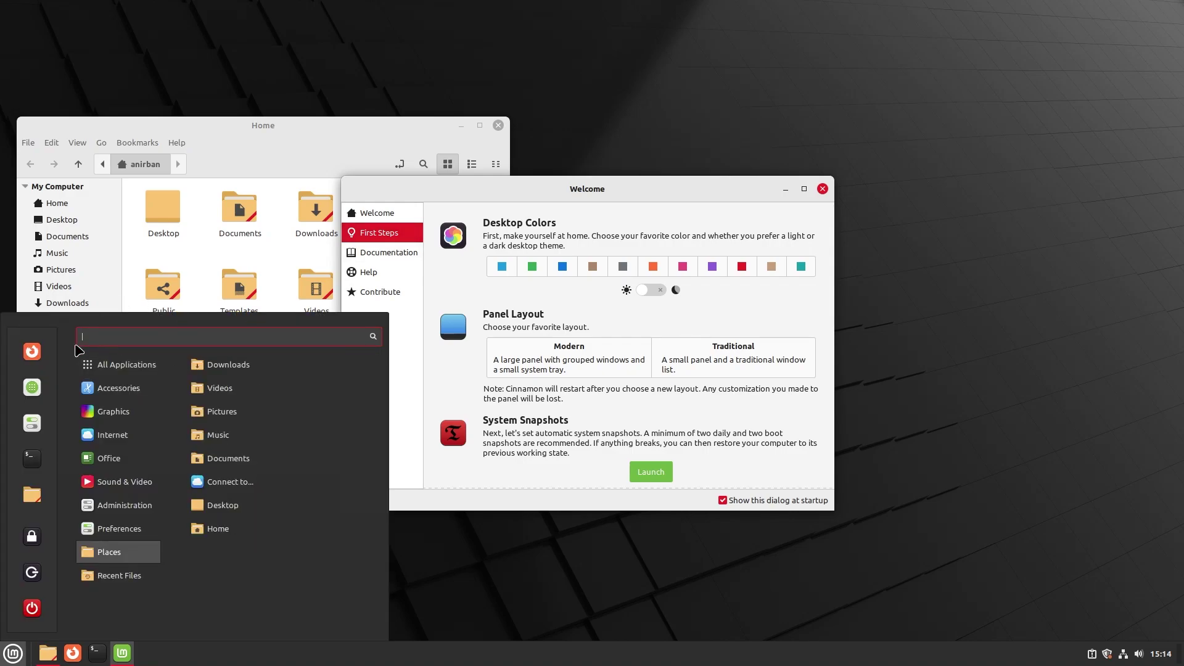
pyautogui.moveTo(123, 505)
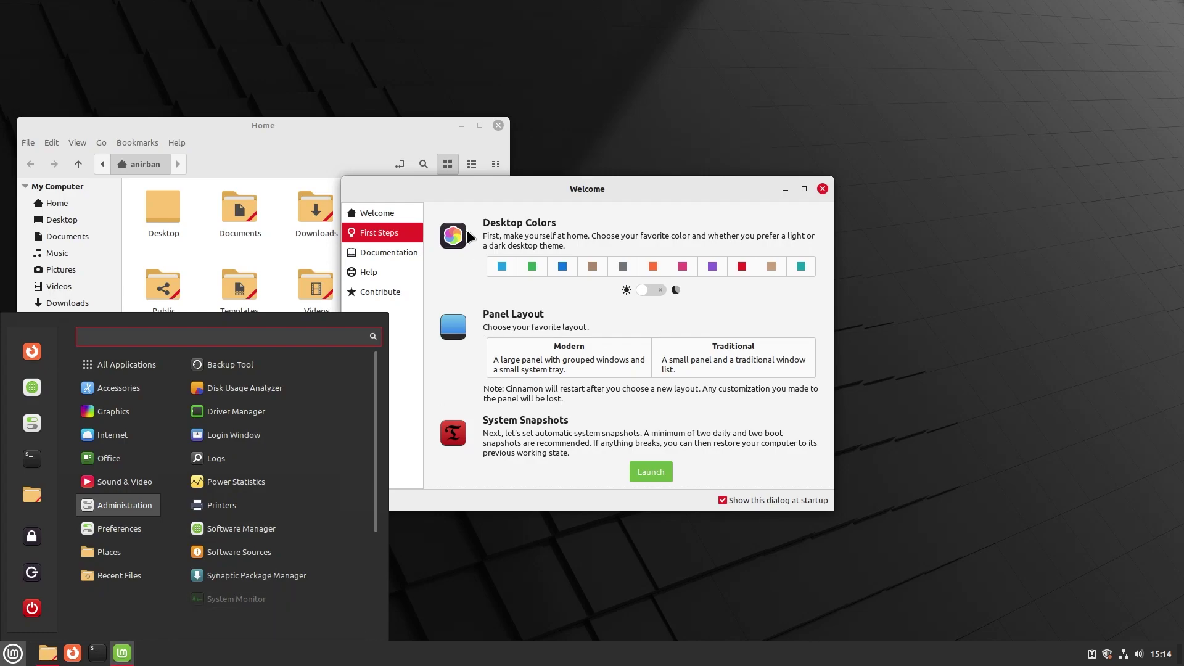
pyautogui.click(493, 181)
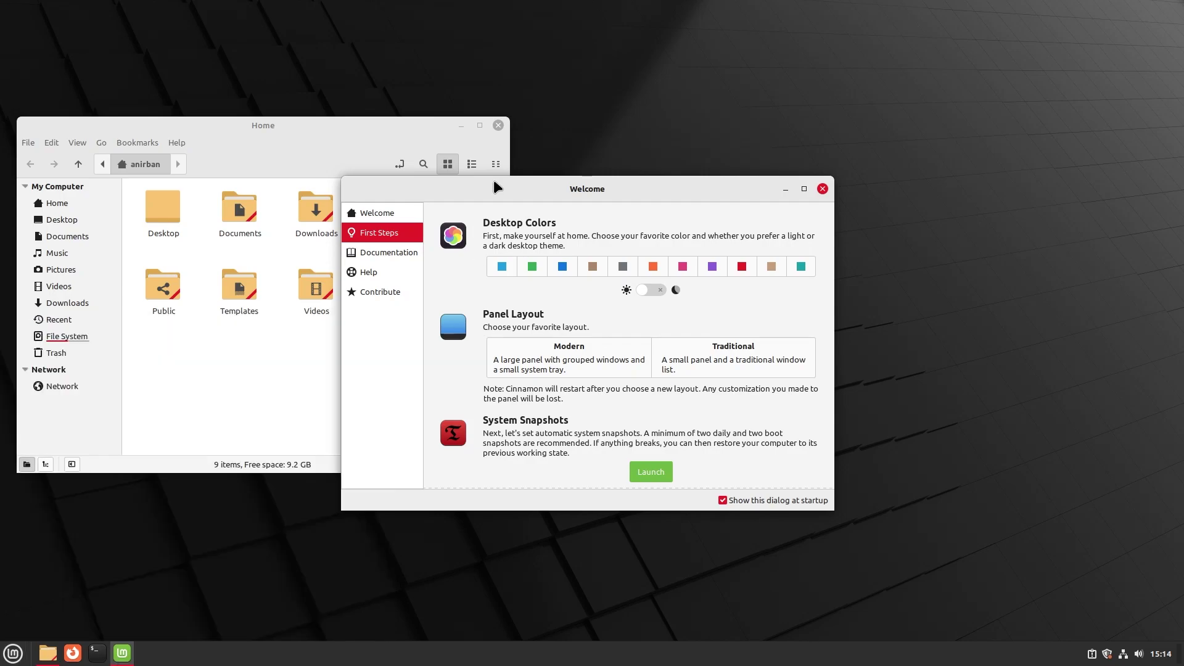
pyautogui.click(531, 267)
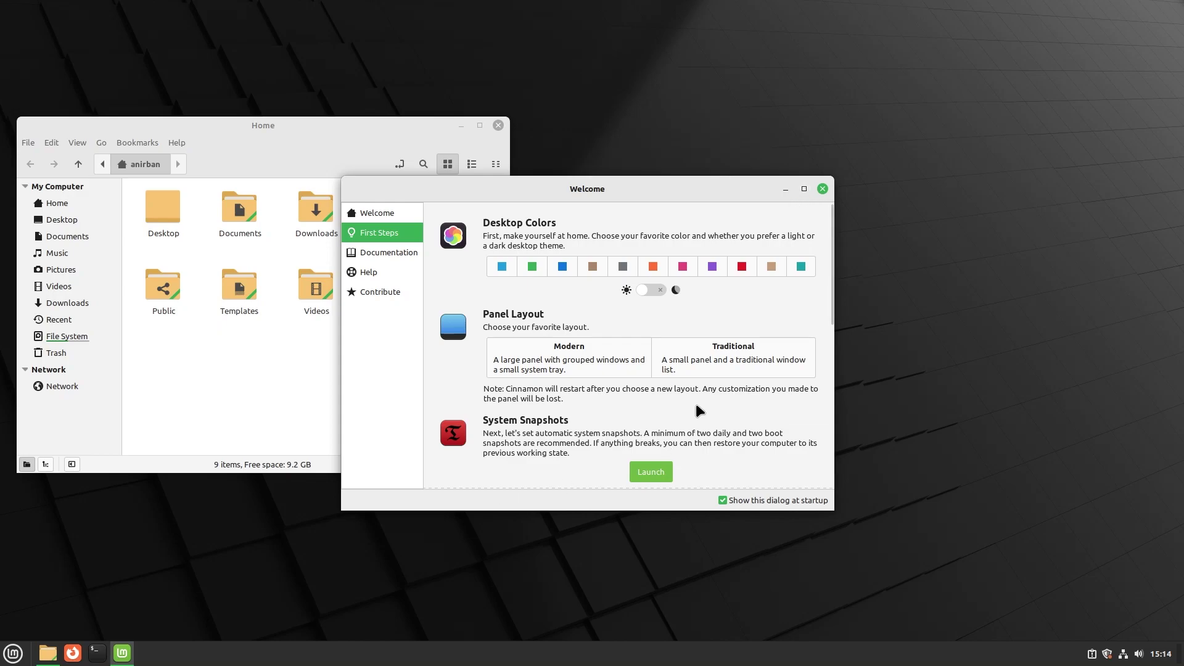
pyautogui.scroll(-6, 690, 395)
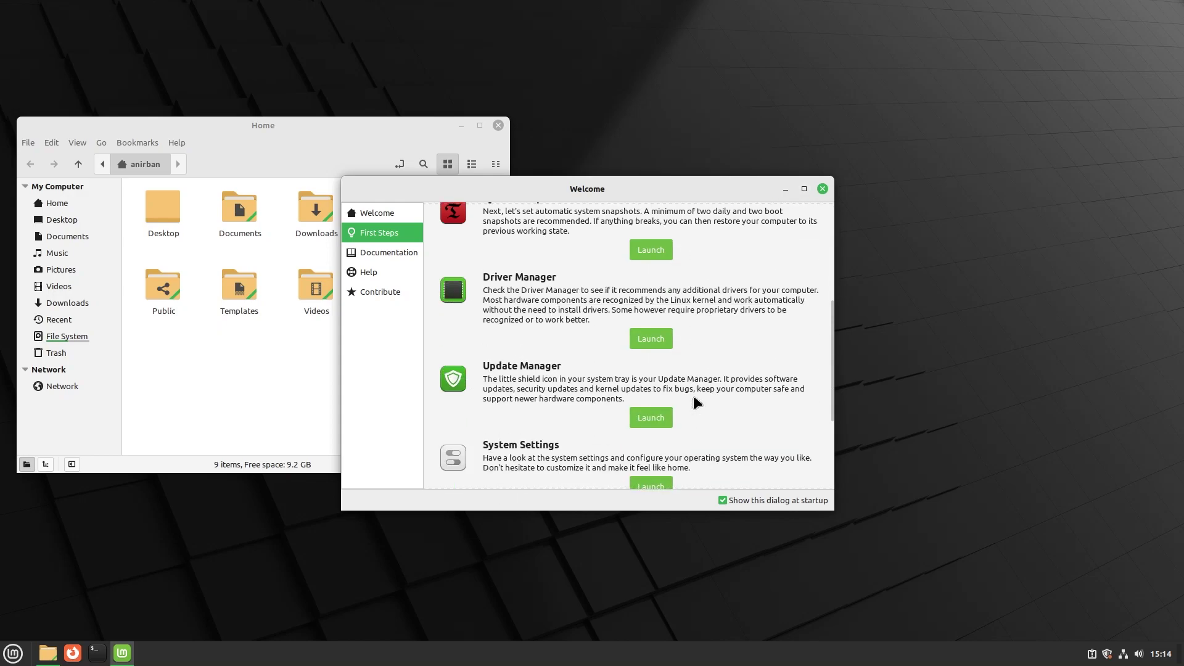
pyautogui.scroll(-3, 693, 397)
# Step: Close Welcome and Home, relaunch Files and Terminal from the panel, then show the desktop
pyautogui.click(824, 188)
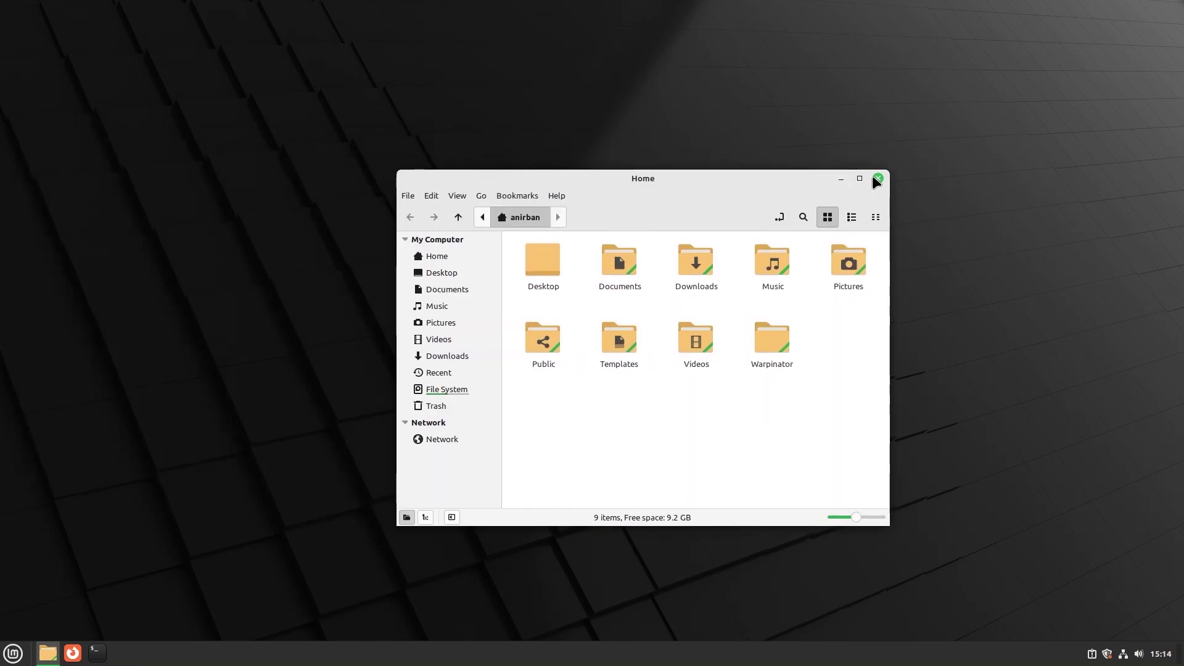
pyautogui.click(874, 177)
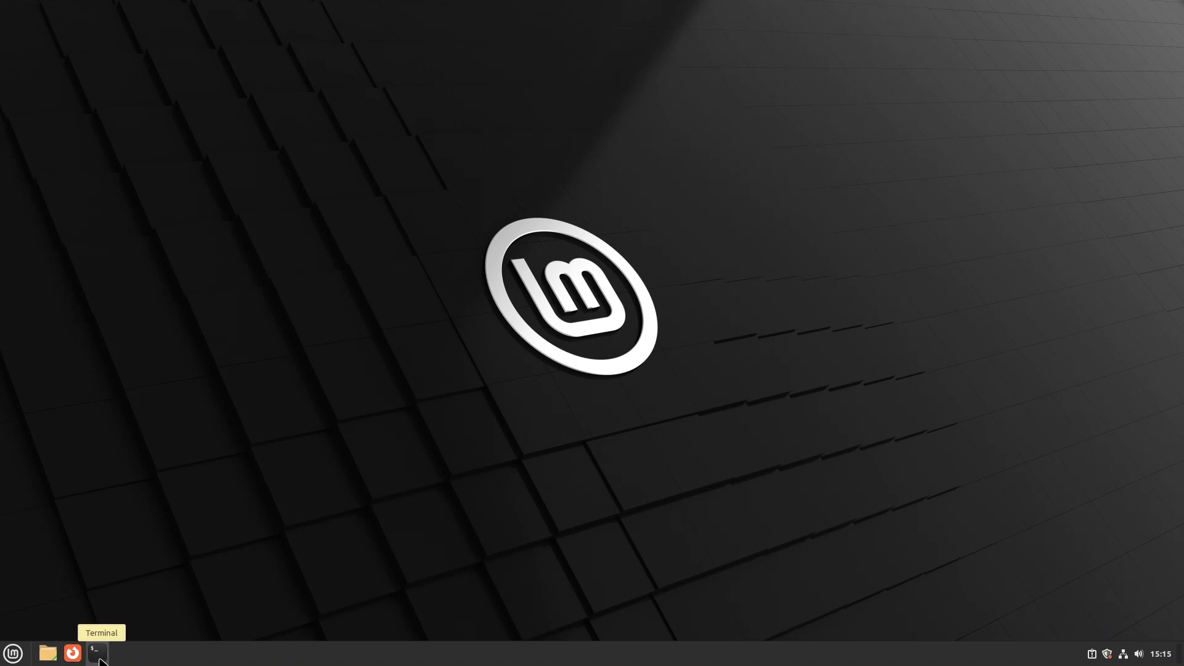
pyautogui.click(47, 654)
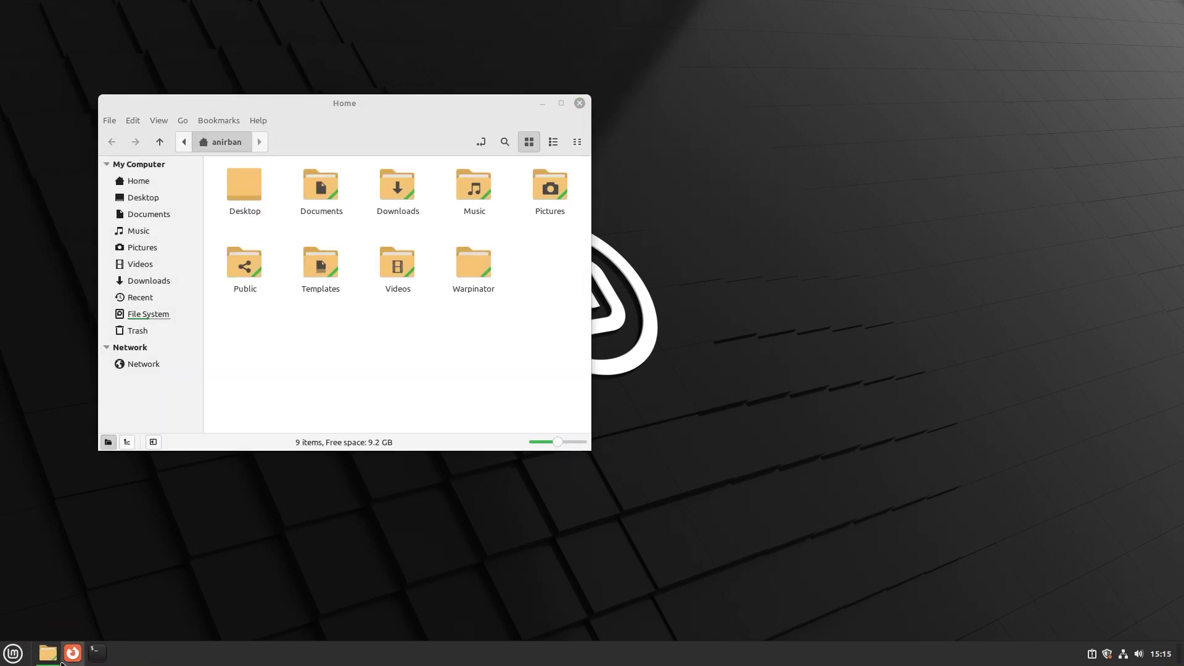
pyautogui.click(97, 654)
pyautogui.click(72, 653)
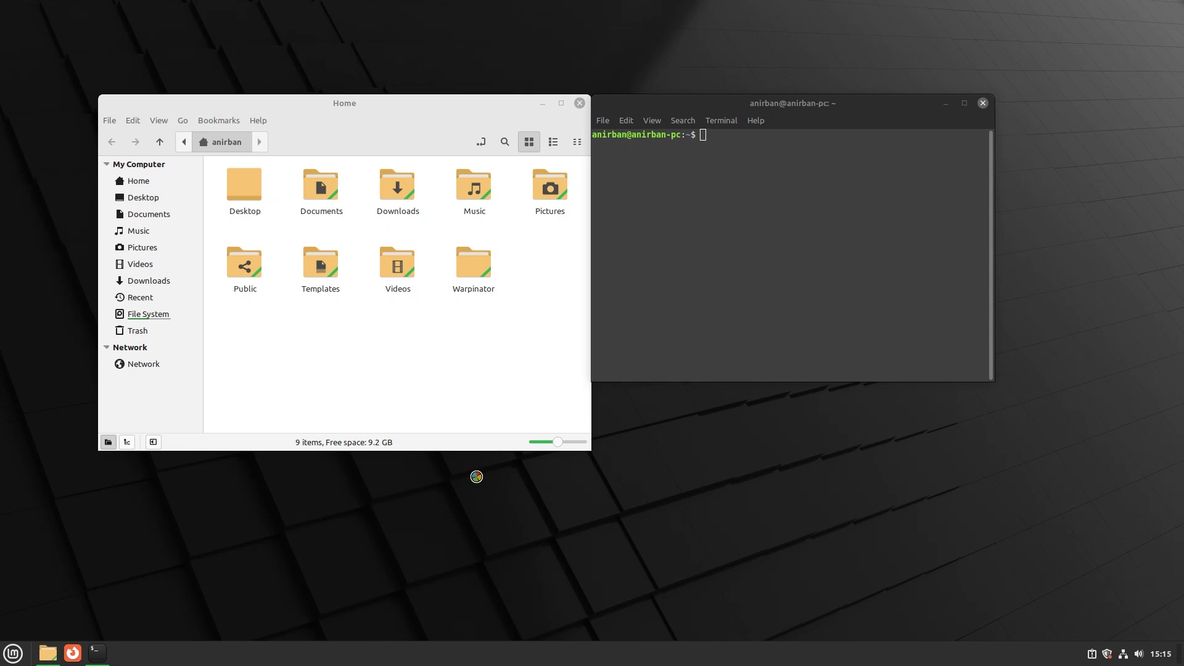
pyautogui.click(1178, 657)
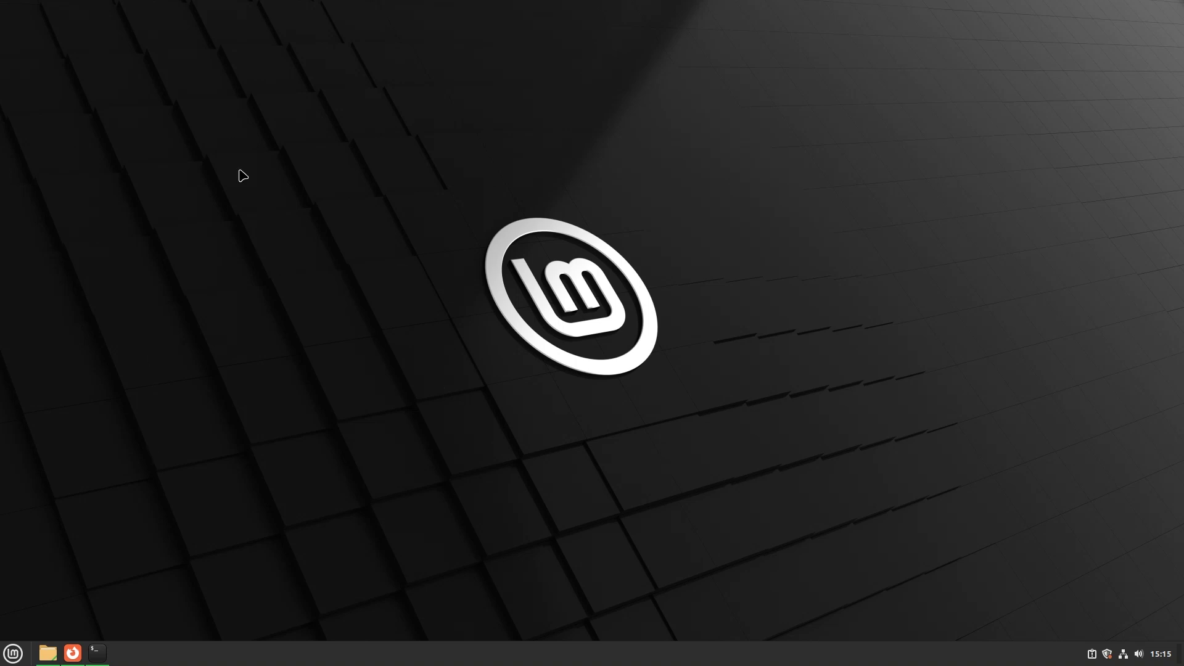
# Step: Search the menu for 'settings', launch System Settings and go to its Themes page
pyautogui.click(12, 653)
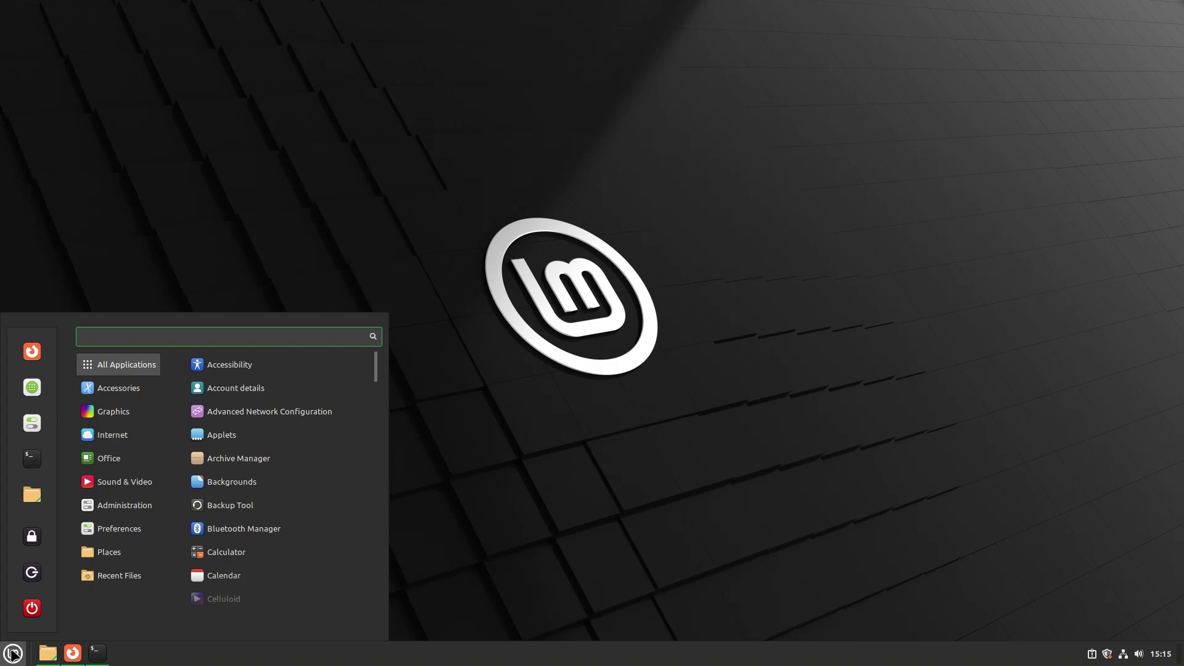
pyautogui.write('se')
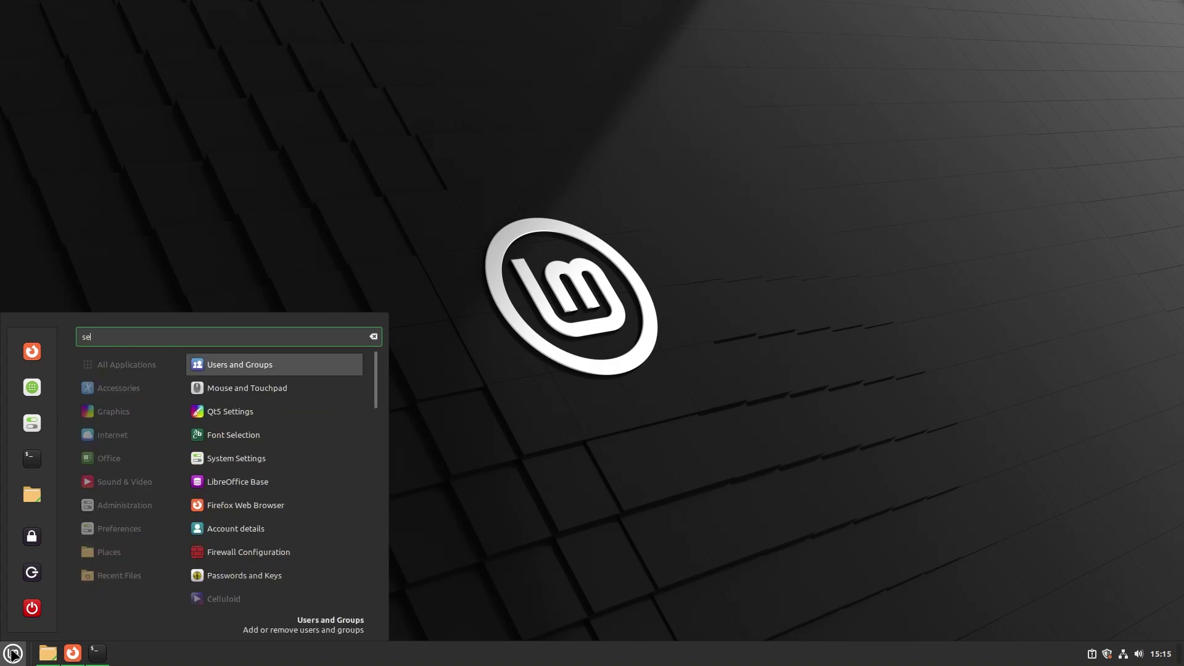
pyautogui.write('ttlngs')
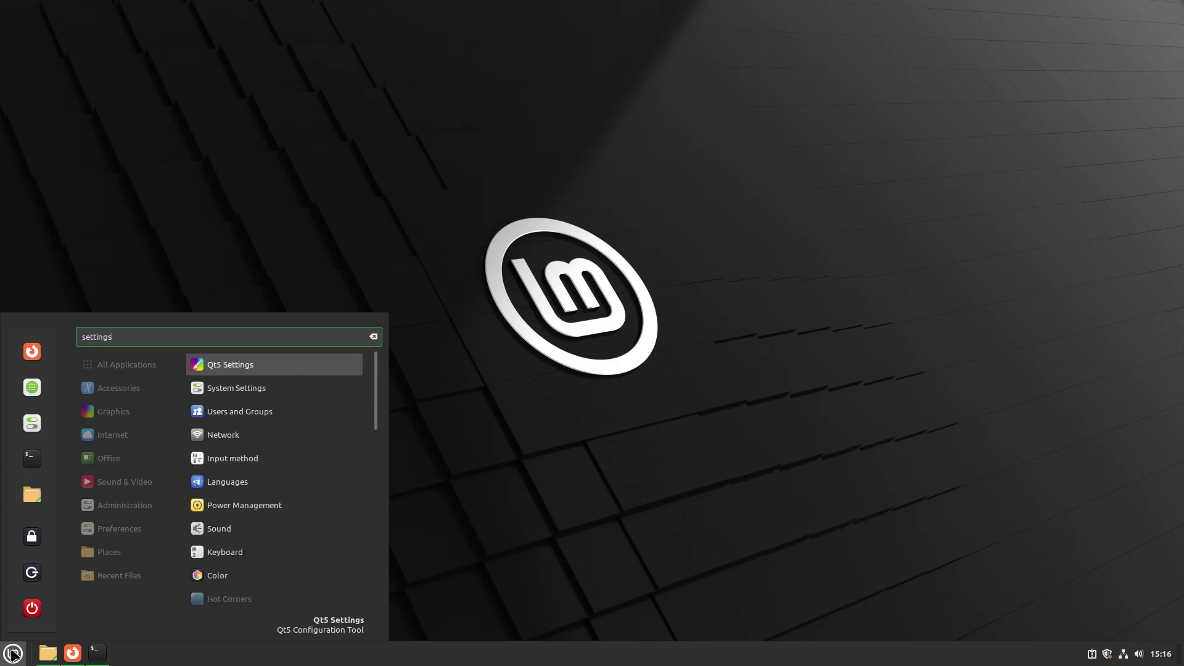
pyautogui.click(225, 394)
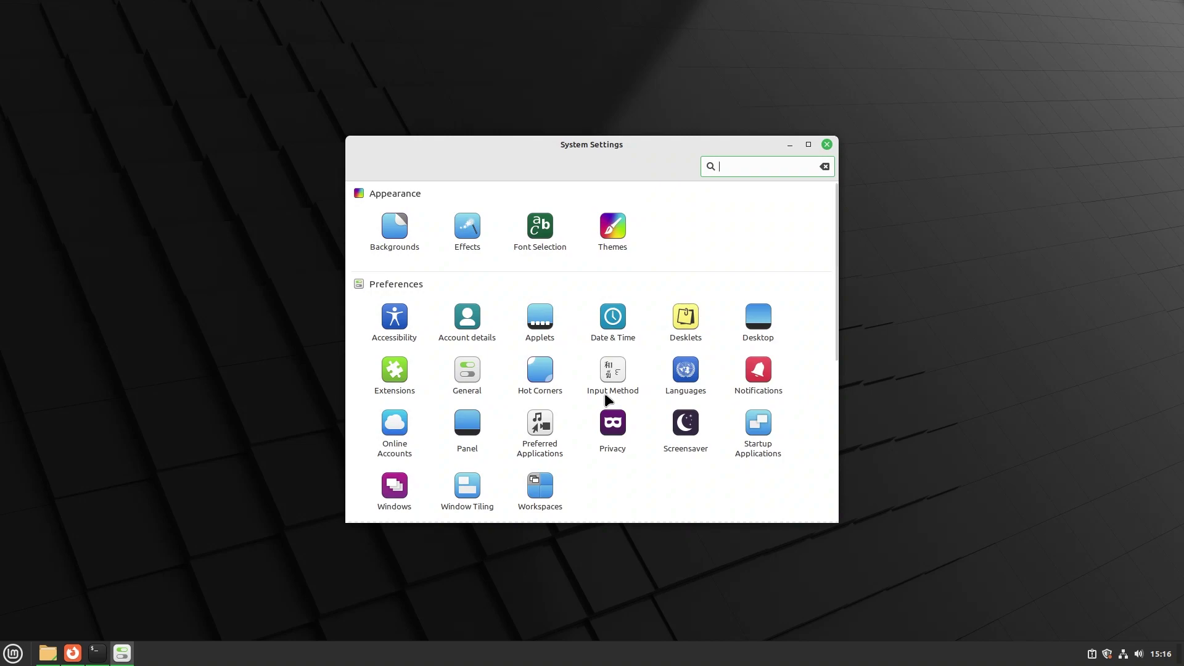
pyautogui.click(609, 230)
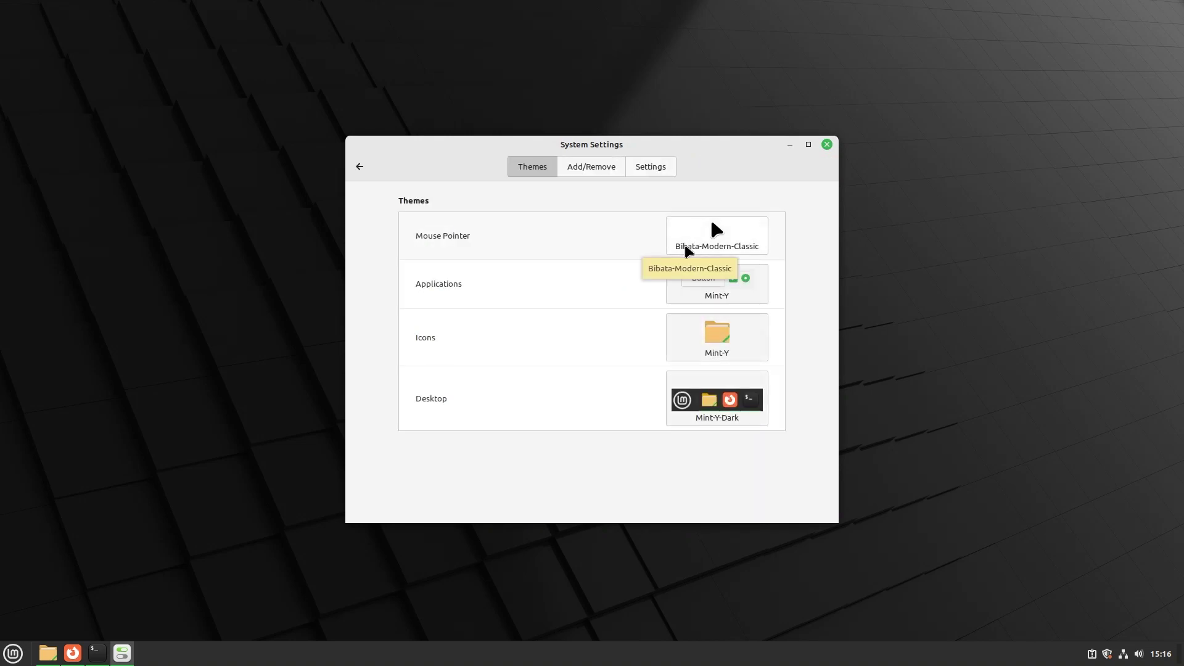
# Step: Preview the Applications theme list and close it, keeping Mint-Y
pyautogui.click(714, 299)
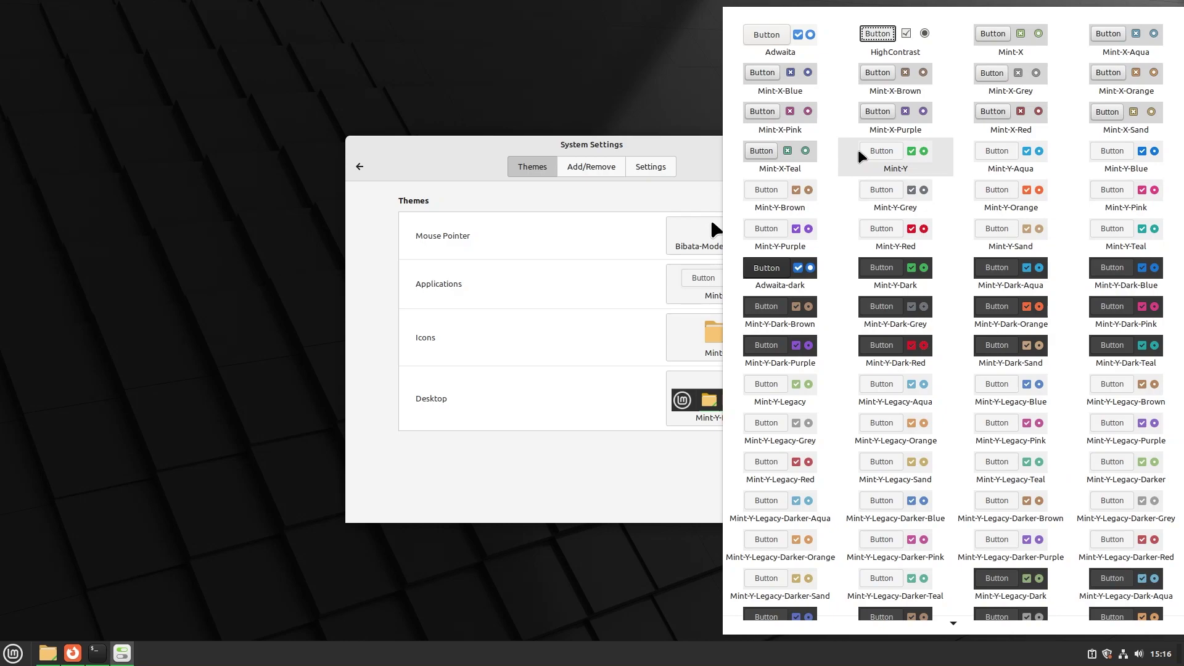
pyautogui.click(666, 148)
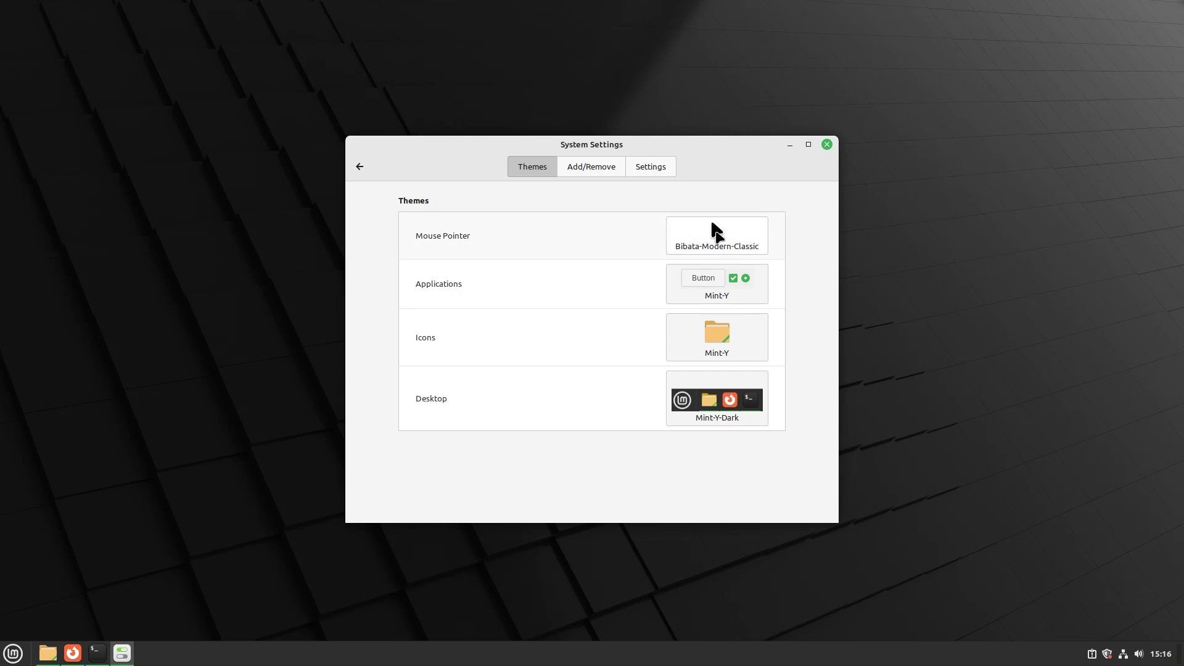
# Step: Open the Mouse Pointer theme chooser, listing Adwaita through Yaru
pyautogui.click(717, 233)
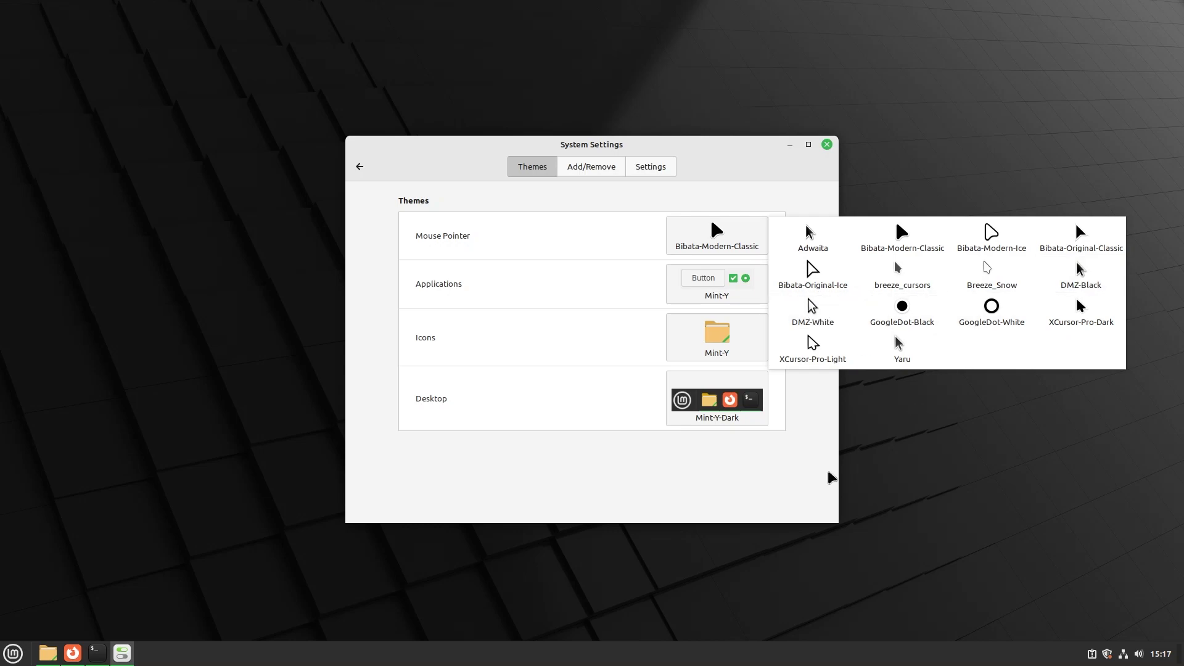
# Step: Dismiss the pointer list and browse the icon themes without choosing one
pyautogui.click(764, 494)
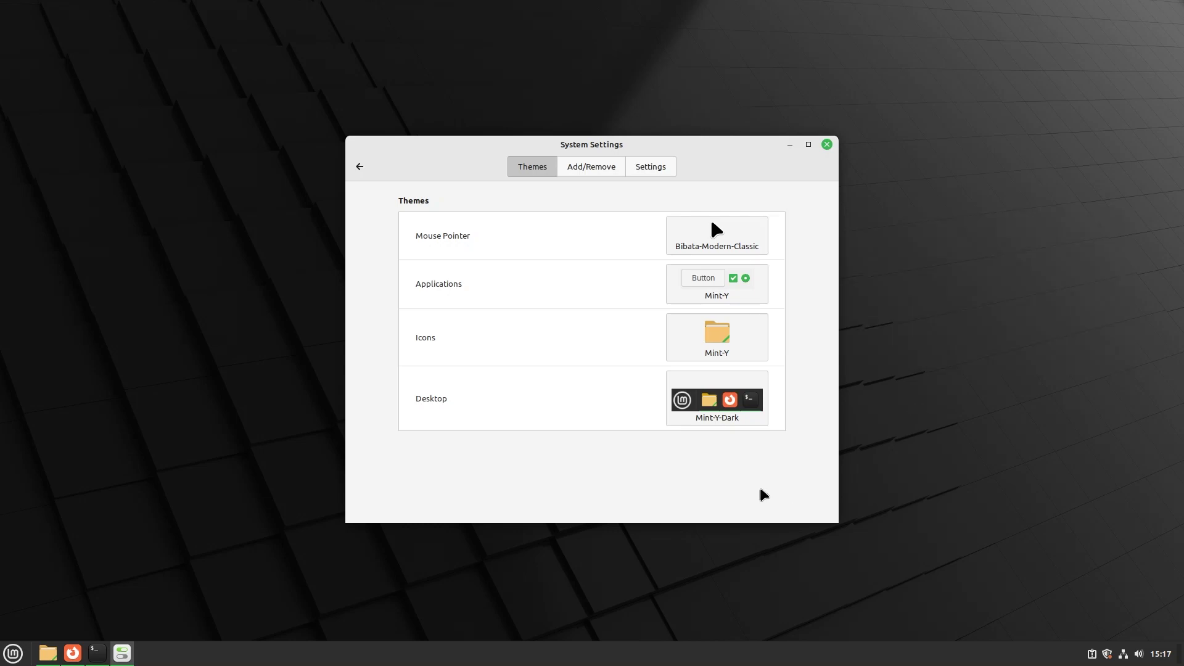
pyautogui.click(718, 338)
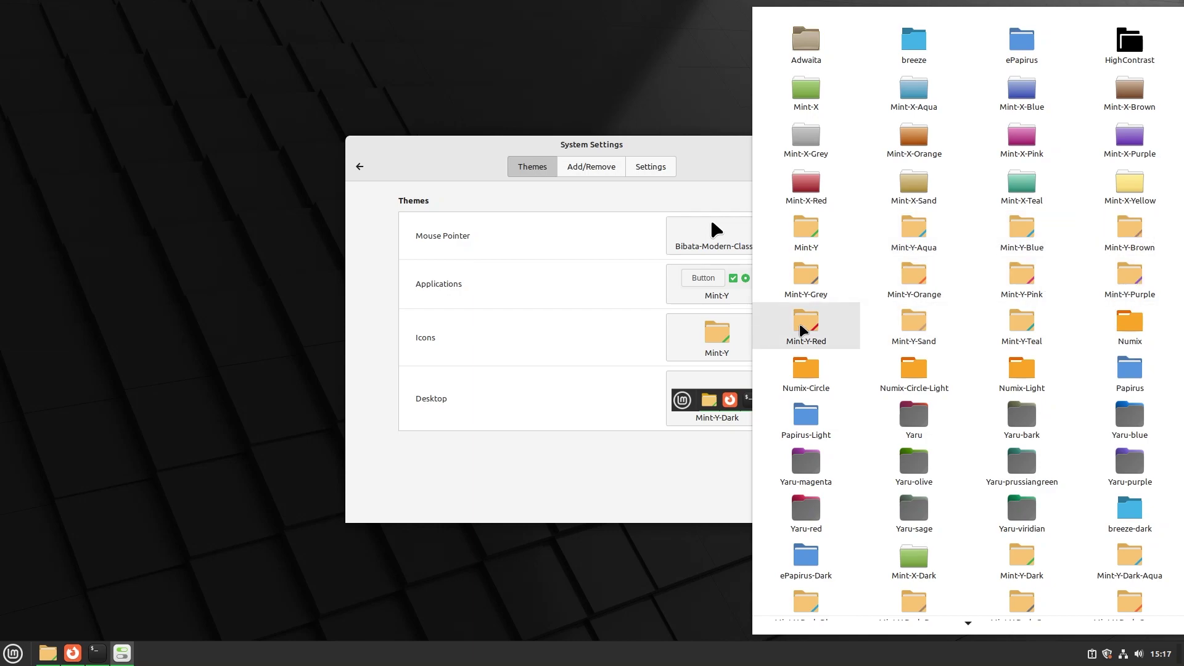
pyautogui.click(646, 483)
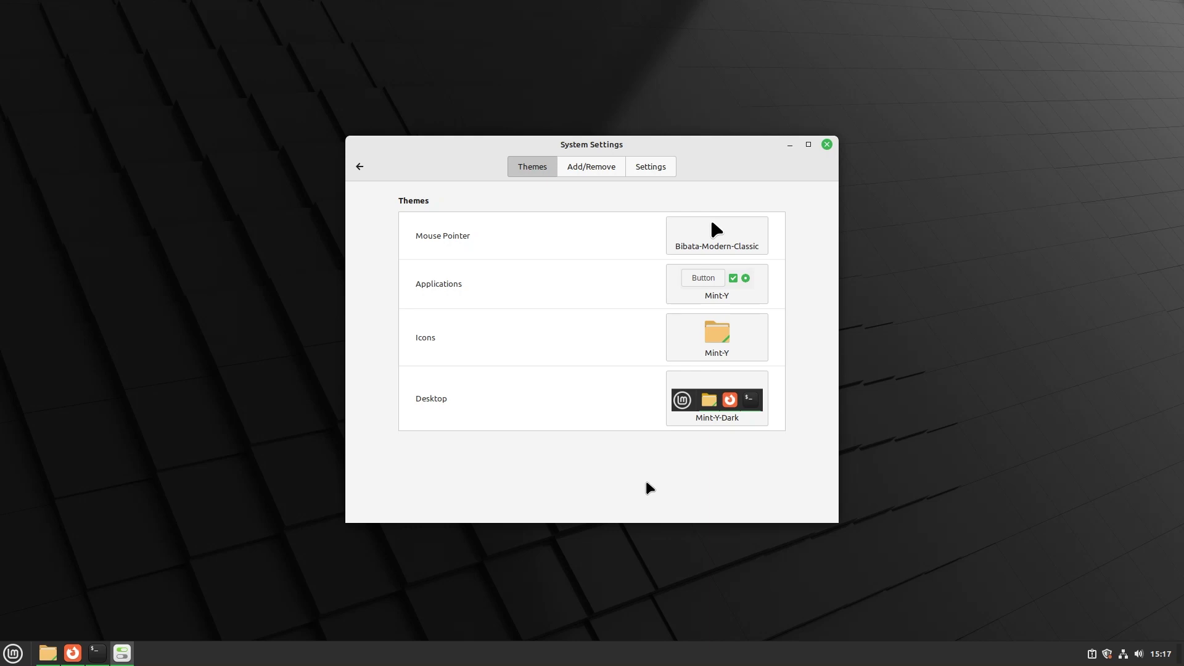
# Step: Apply Mint-Y-Aqua as the application theme
pyautogui.click(697, 279)
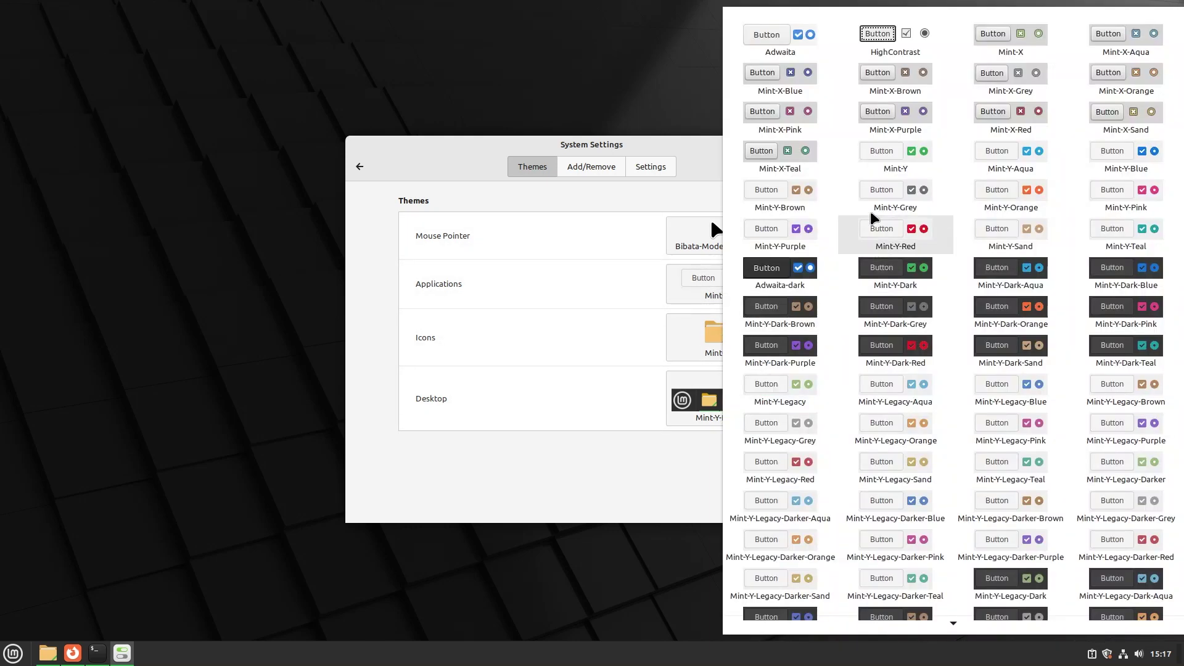
pyautogui.click(1010, 160)
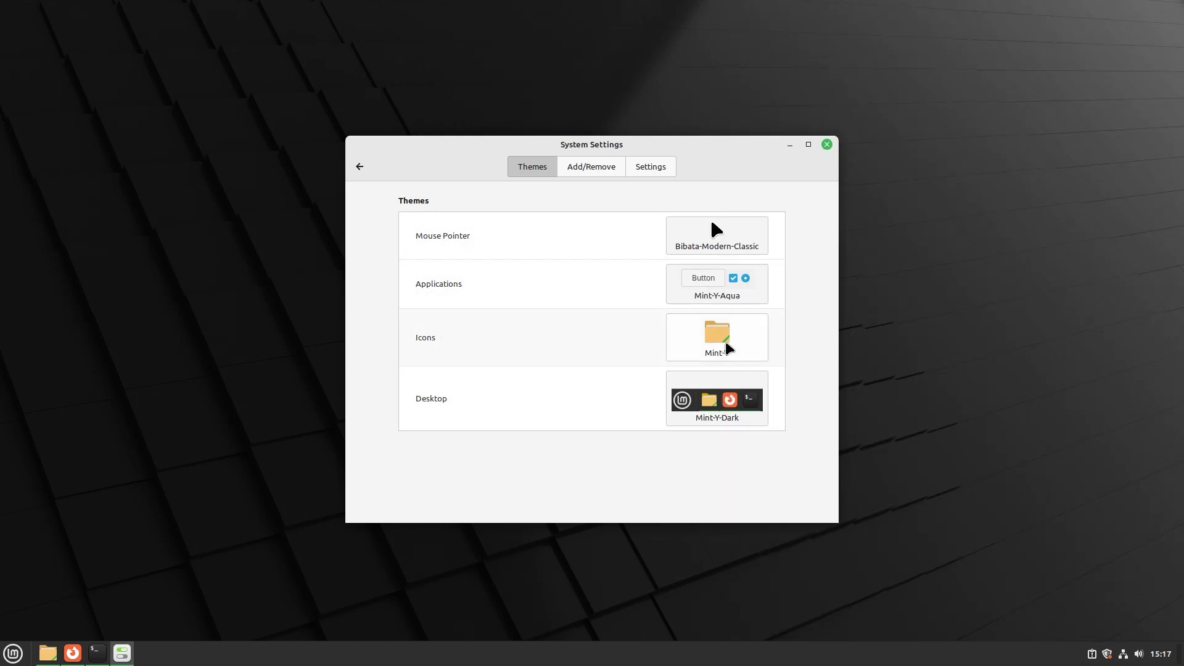
pyautogui.click(719, 344)
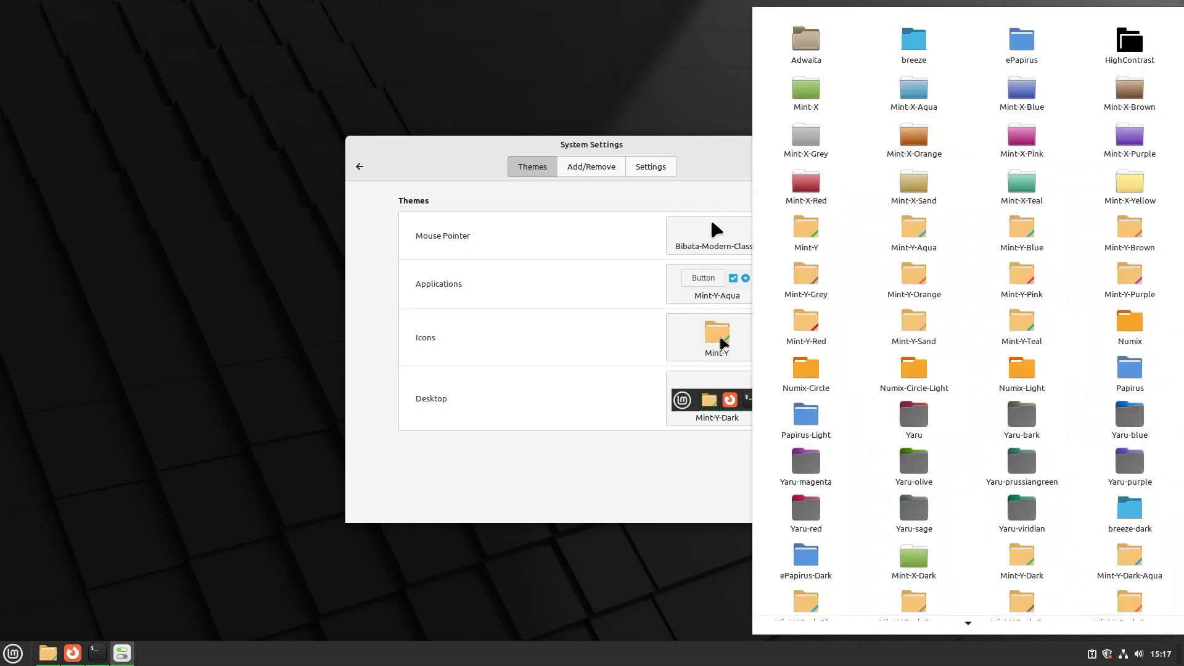
# Step: Apply the Mint-Y-Red icon theme and check the red folders in Files before minimizing it
pyautogui.click(807, 323)
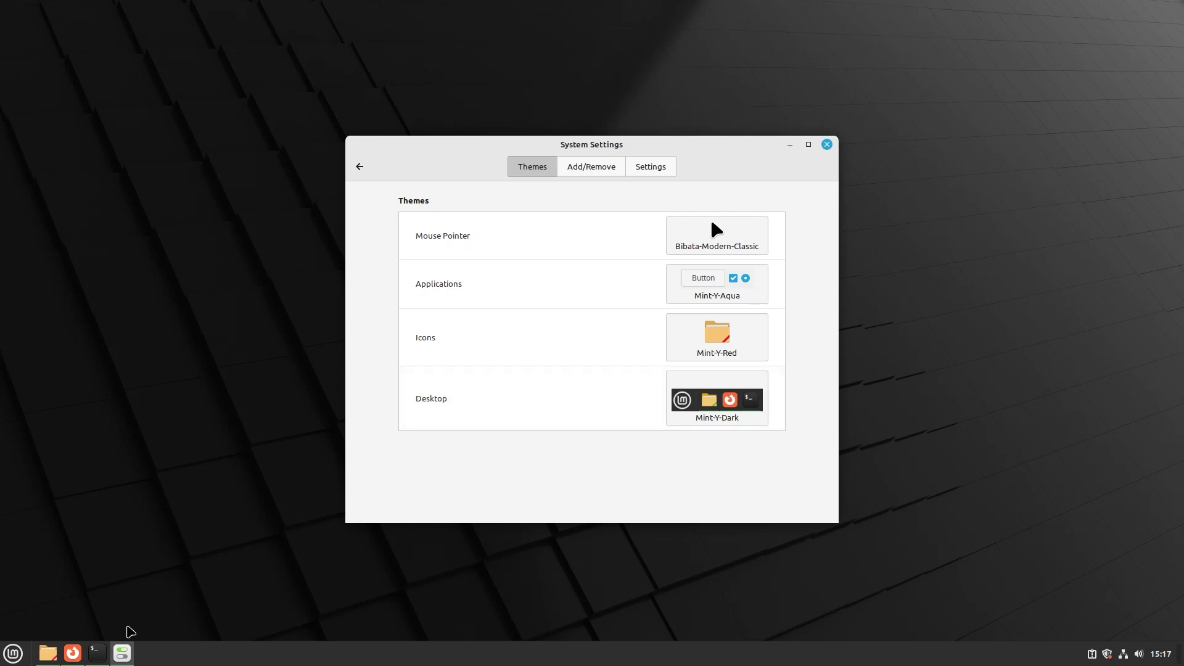
pyautogui.click(48, 653)
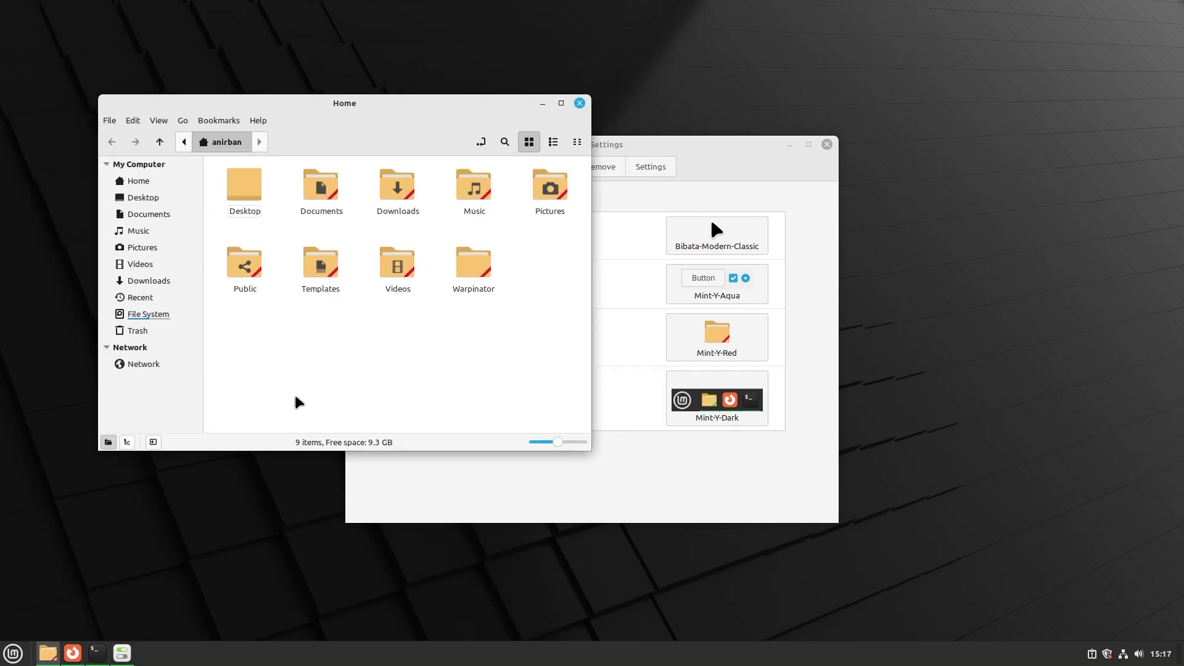
pyautogui.click(542, 103)
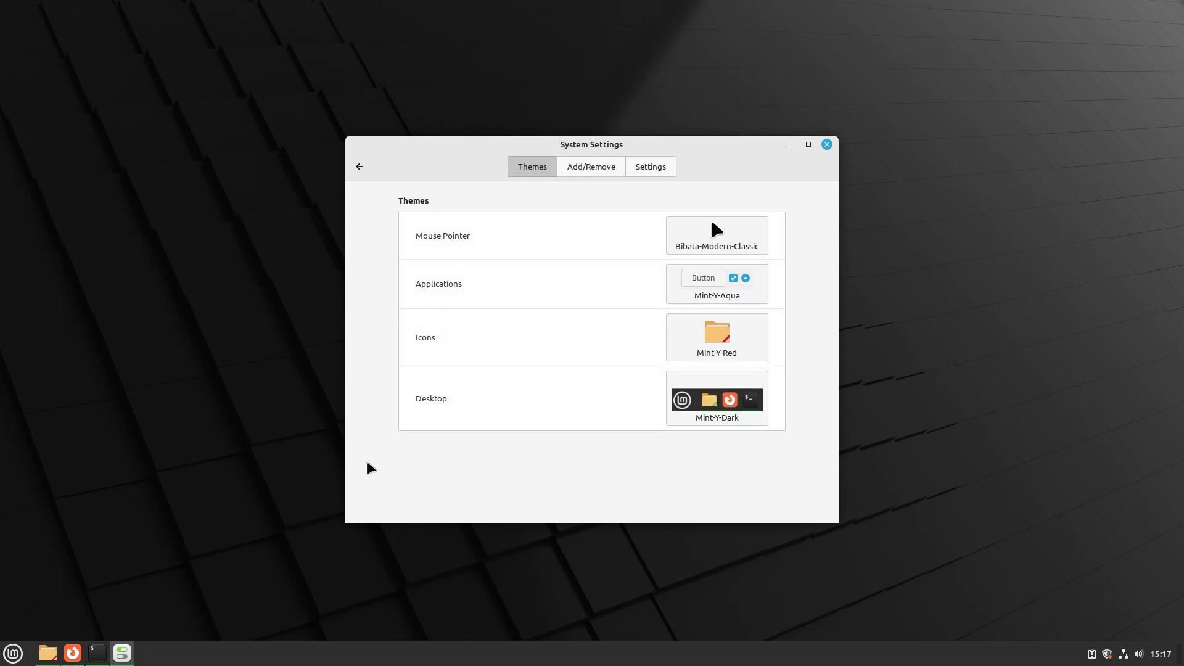
pyautogui.click(703, 393)
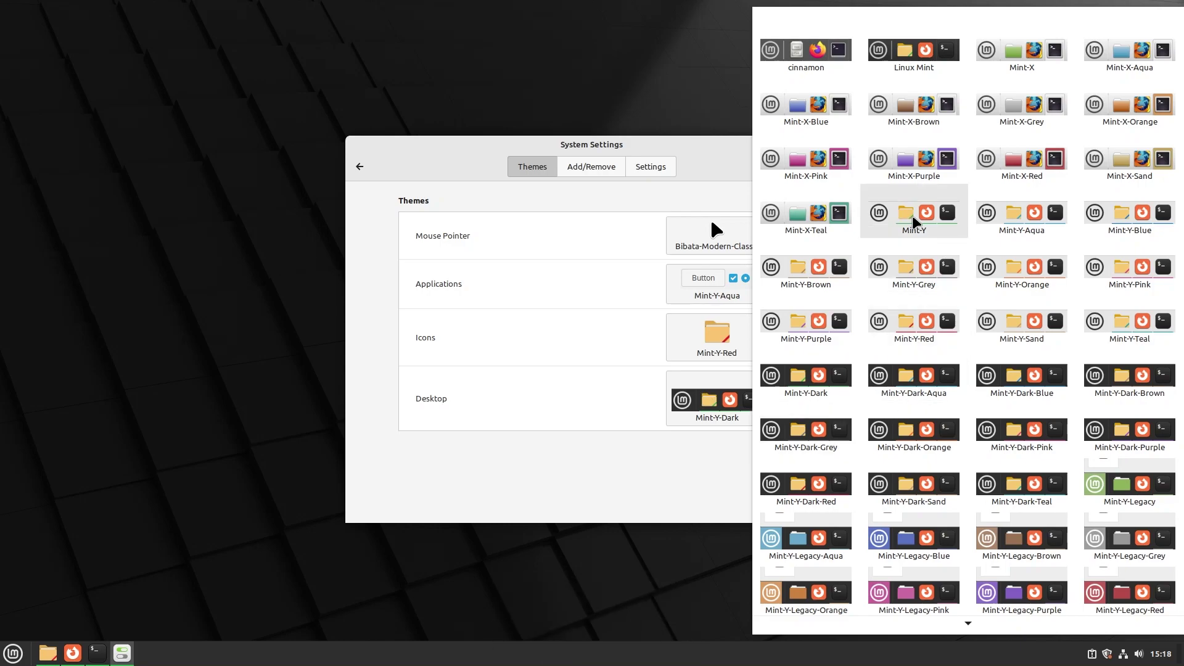
# Step: Try Mint-Y-Aqua as desktop theme, check the Menu, then settle on Mint-Y-Dark-Aqua
pyautogui.click(1034, 213)
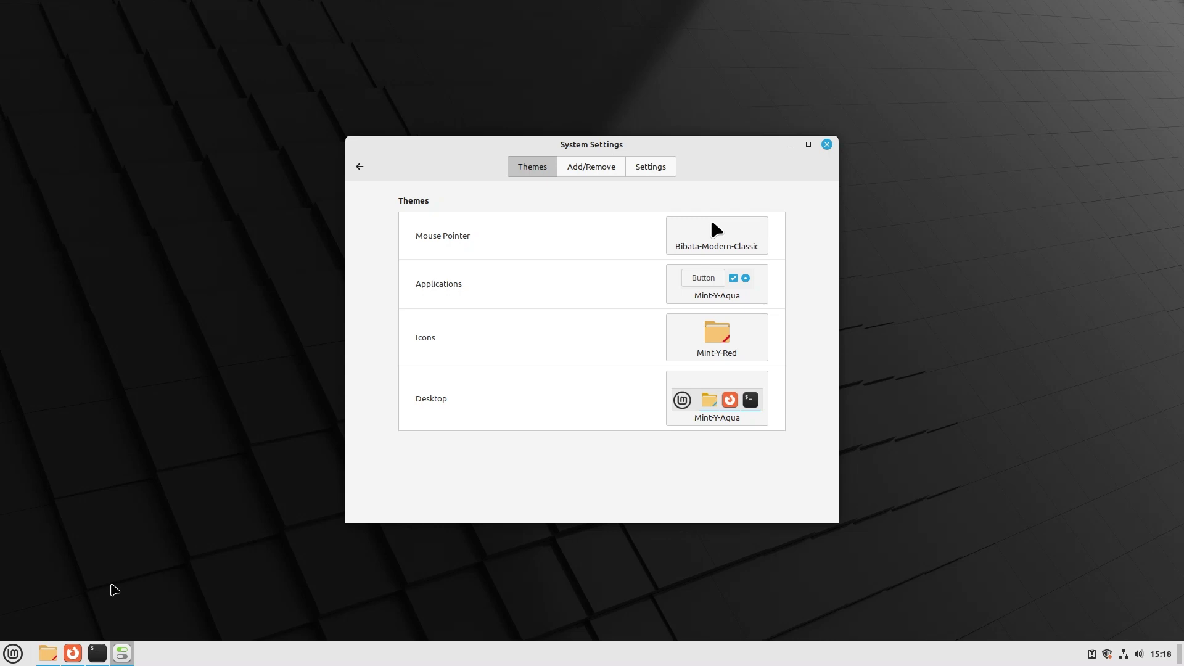
pyautogui.click(13, 653)
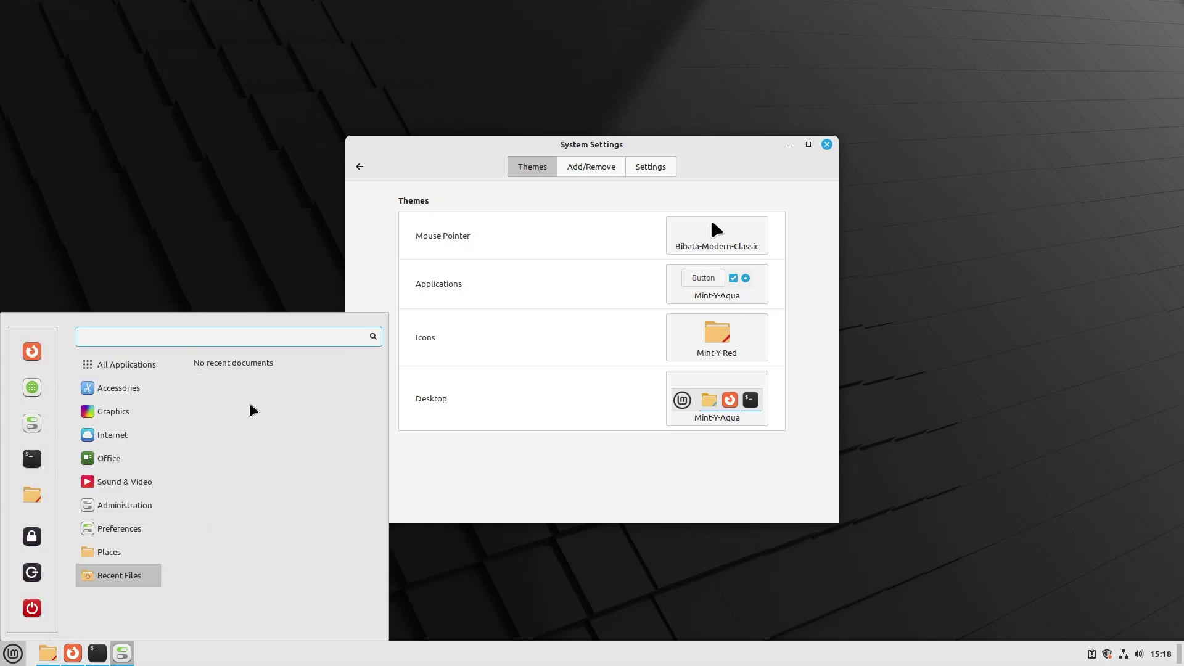
pyautogui.moveTo(133, 396)
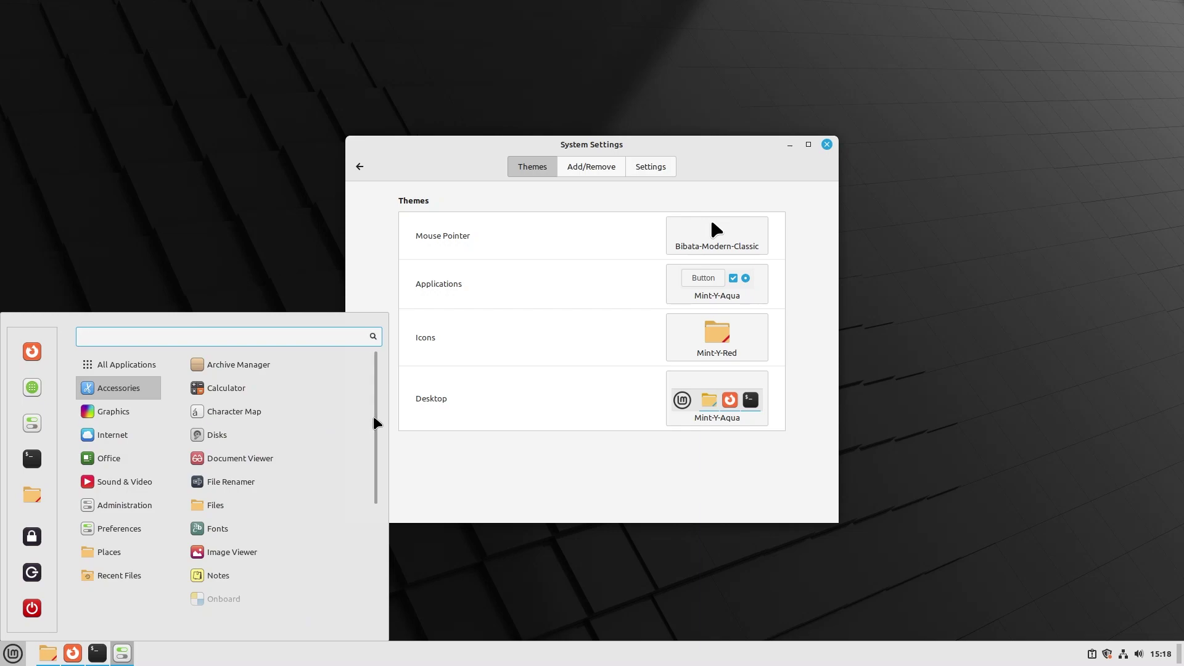
pyautogui.click(702, 473)
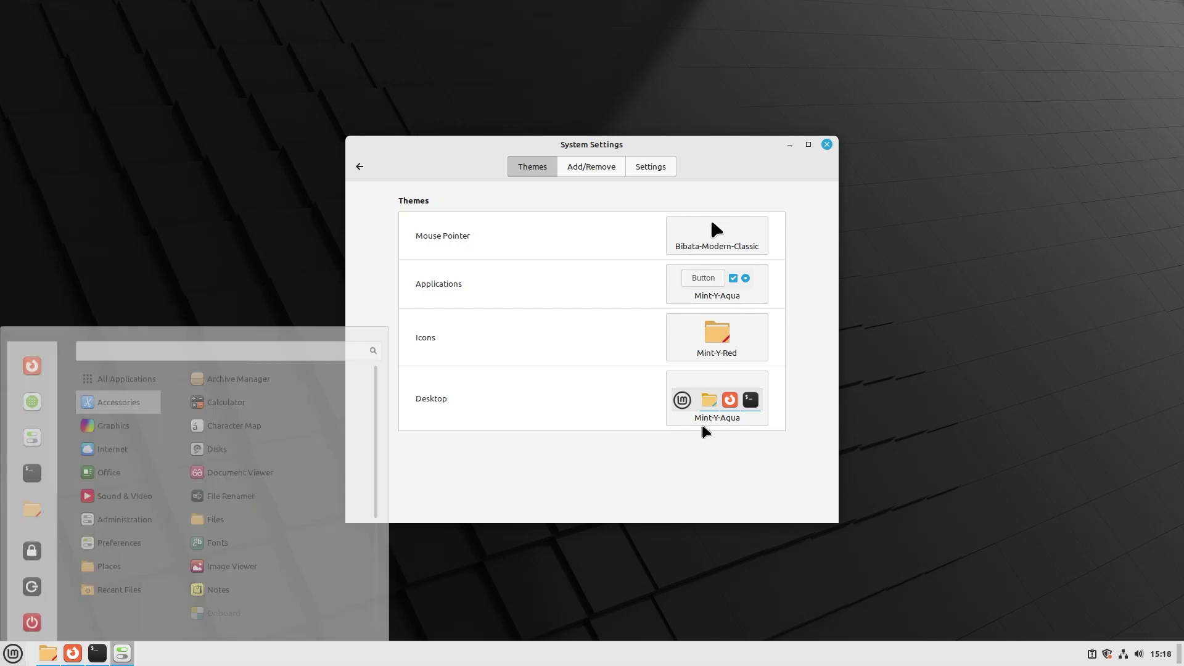
pyautogui.click(712, 402)
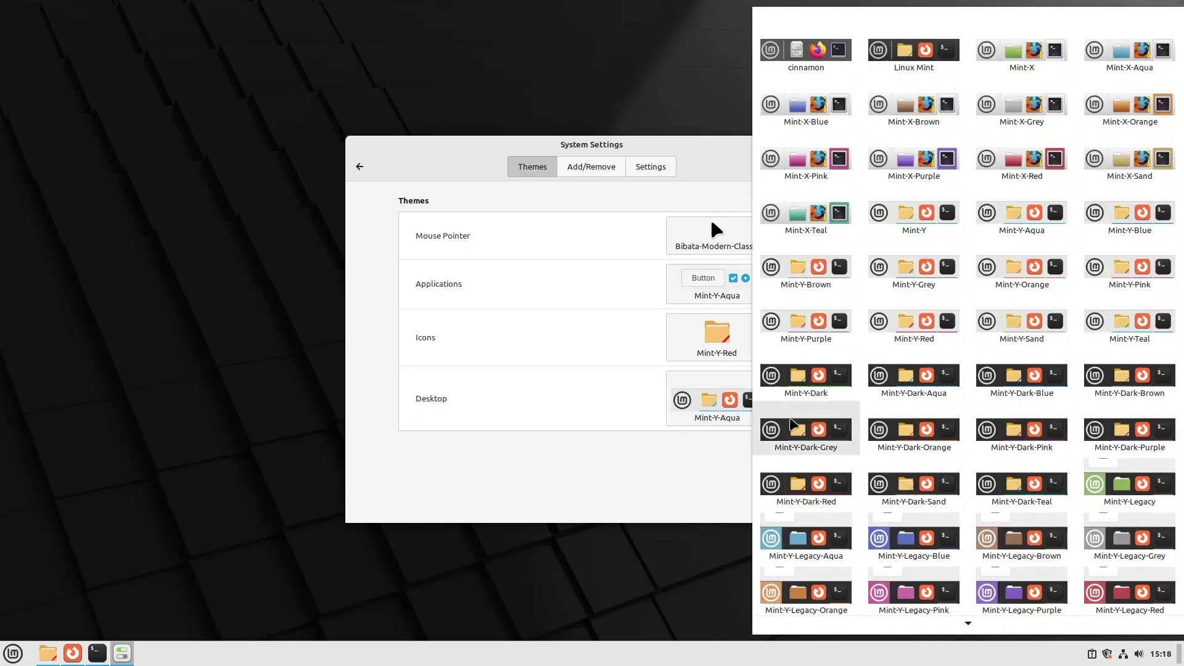
pyautogui.click(912, 378)
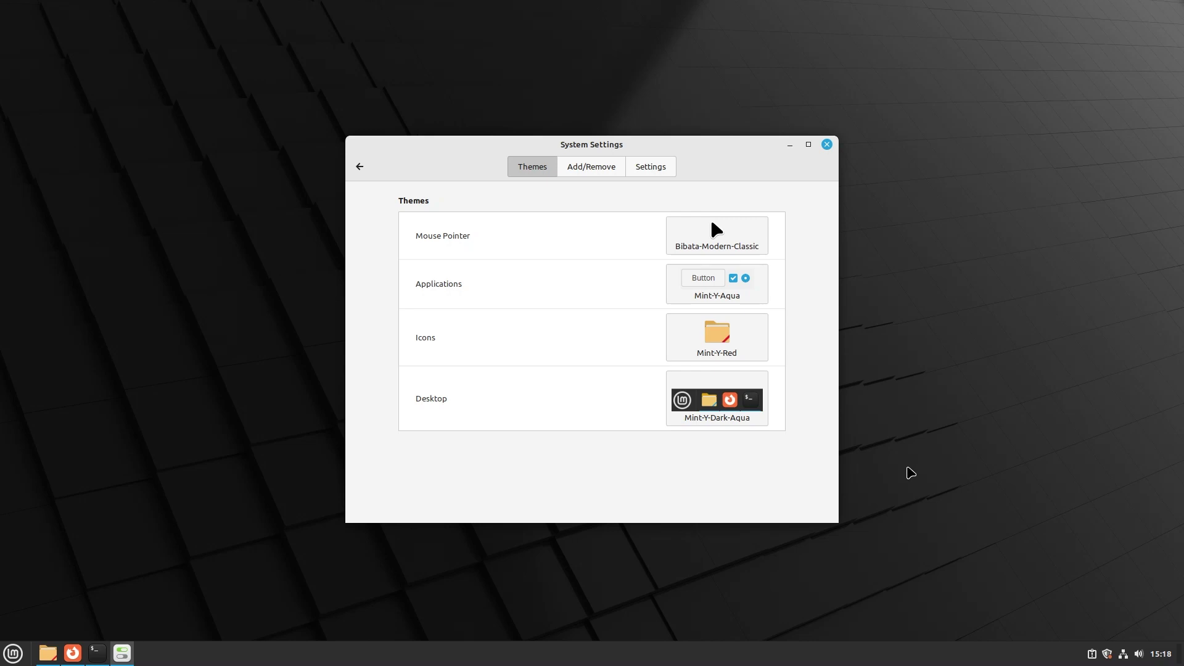
# Step: Close System Settings, recentre the Home window, and select Documents, Downloads, Music, Pictures and Warpinator
pyautogui.click(827, 145)
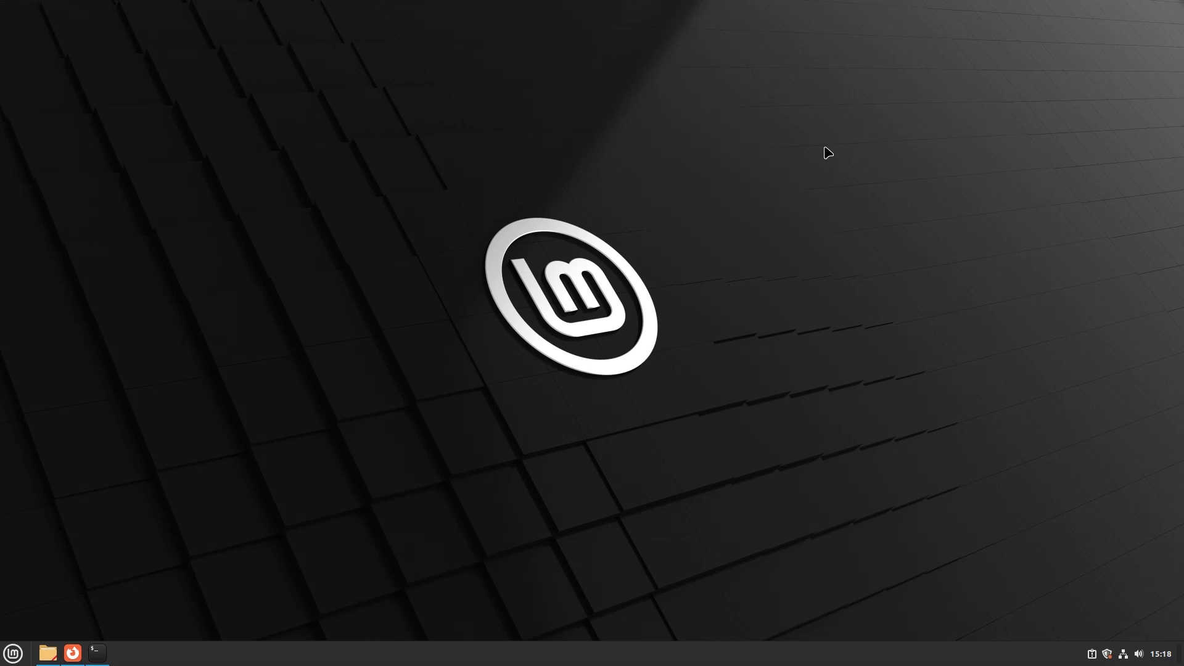
pyautogui.click(49, 655)
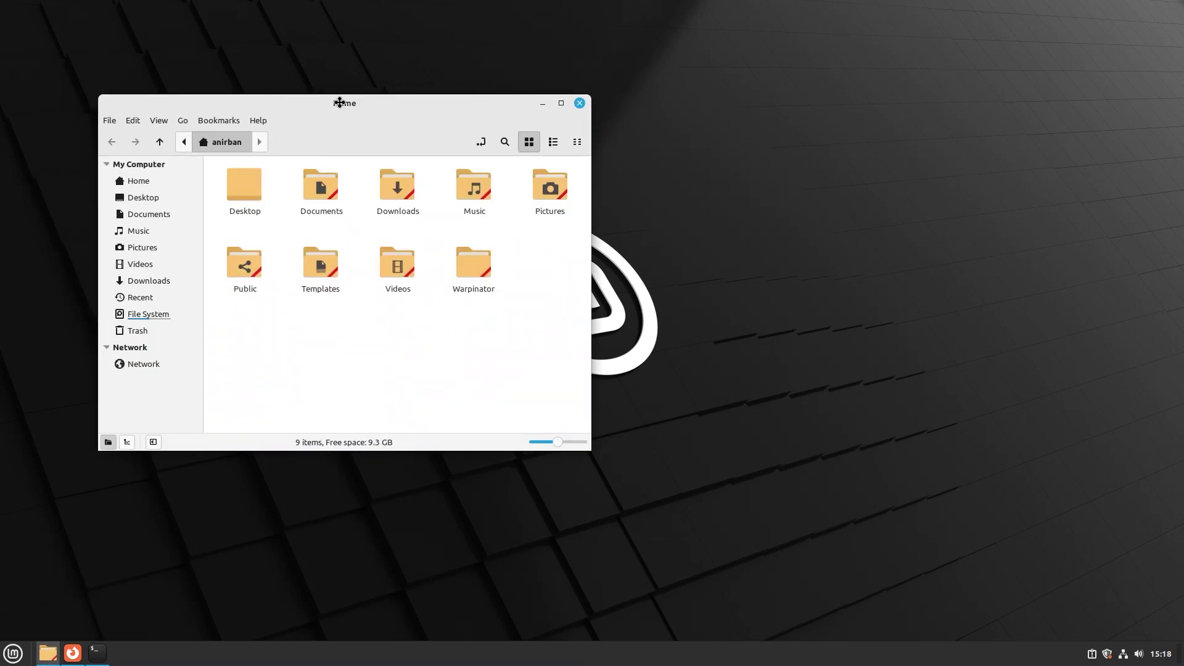
pyautogui.moveTo(340, 102); pyautogui.dragTo(590, 161)
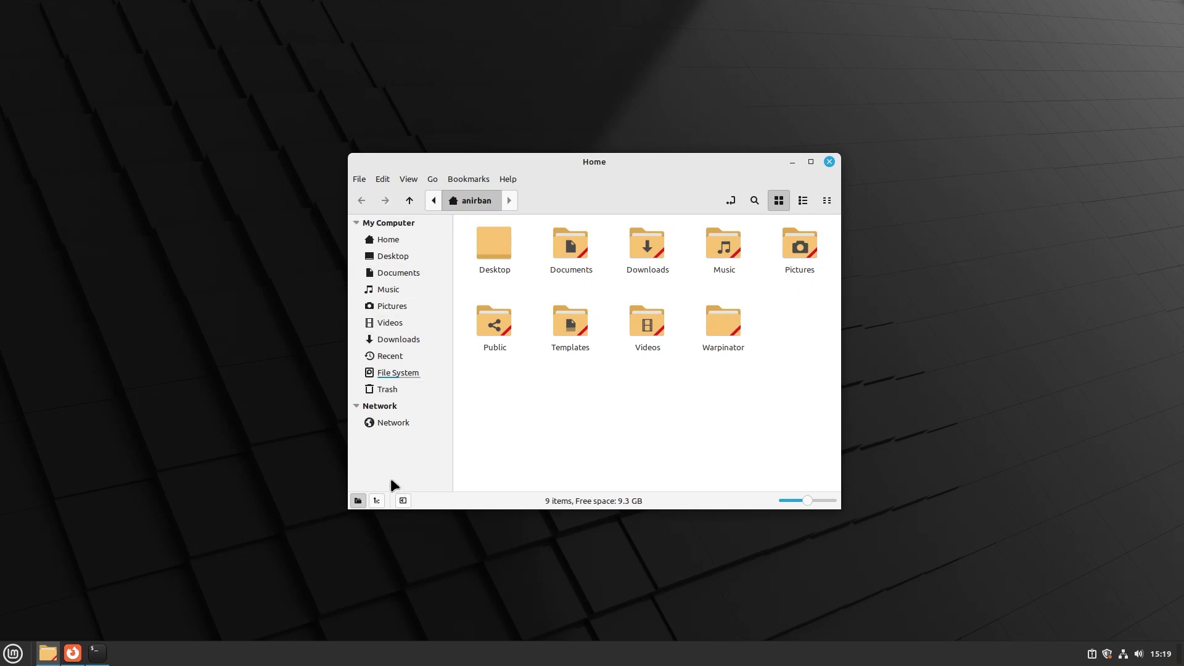
pyautogui.click(573, 253)
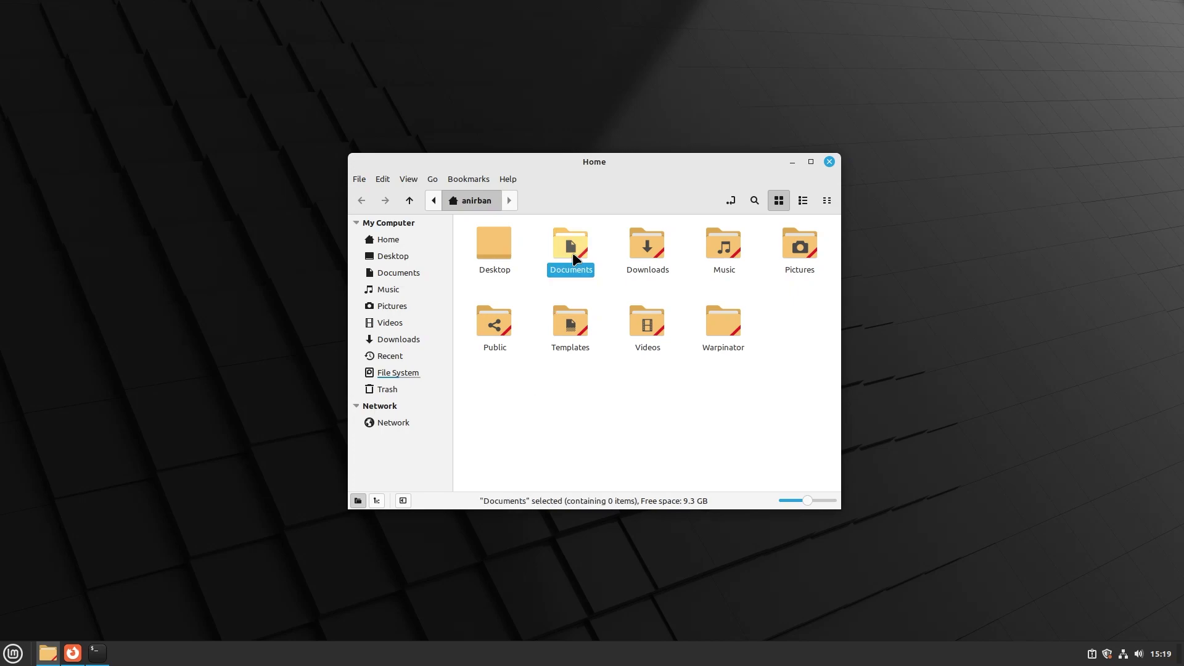
pyautogui.click(652, 252)
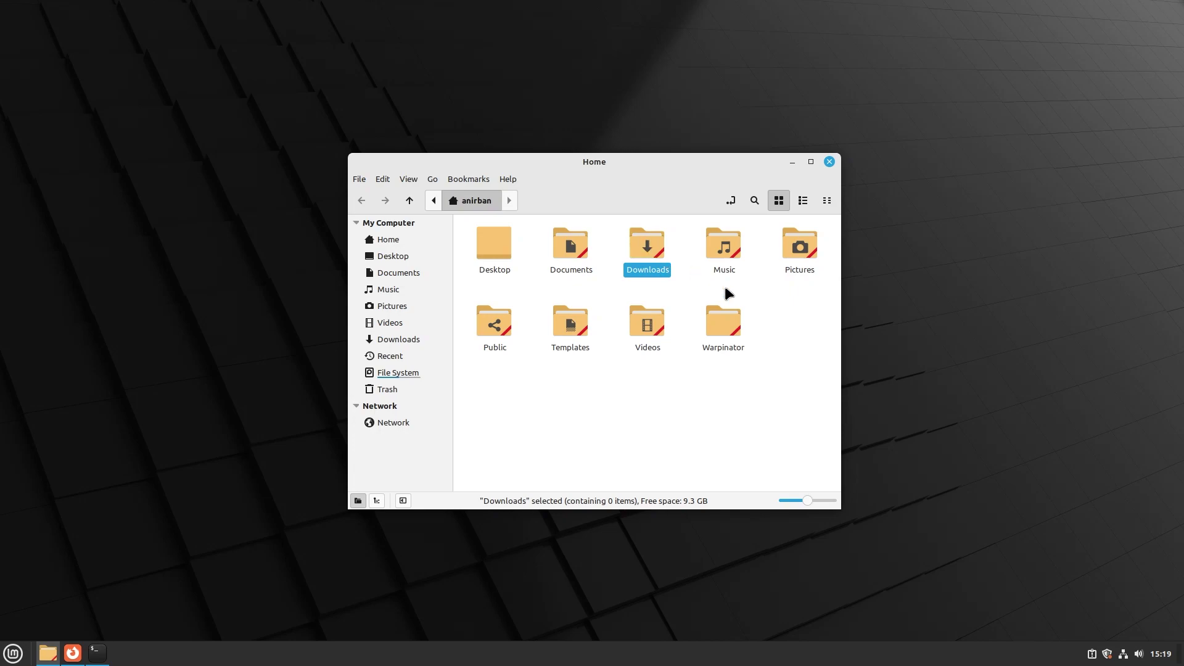
pyautogui.click(728, 239)
pyautogui.click(806, 247)
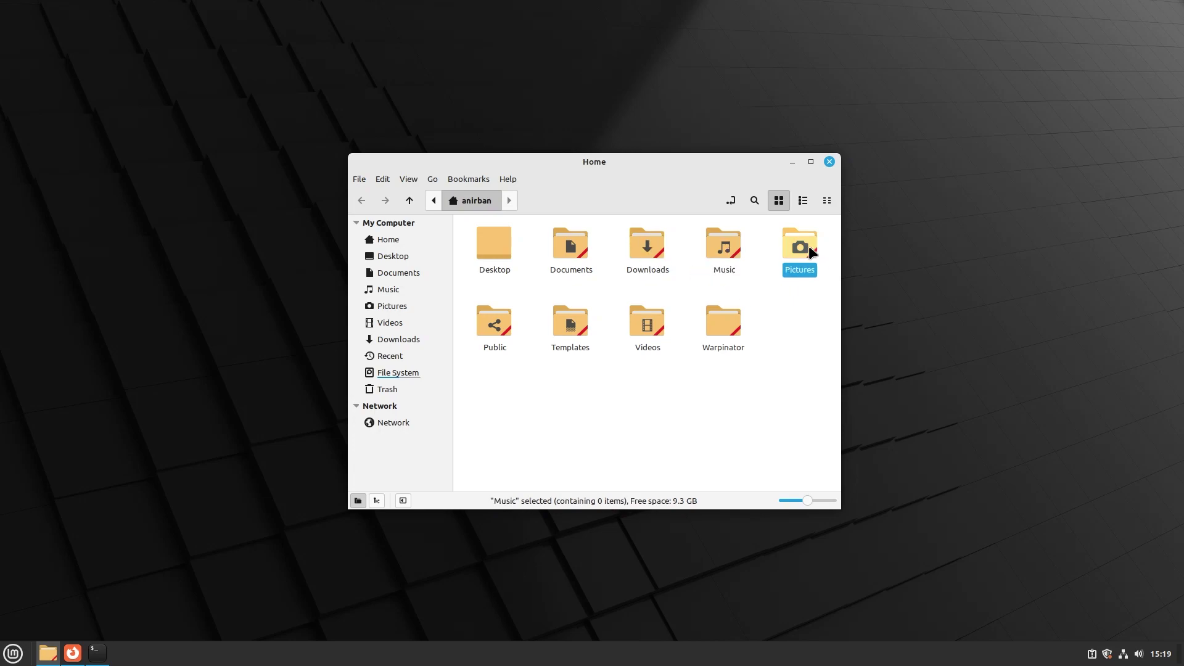
pyautogui.click(724, 311)
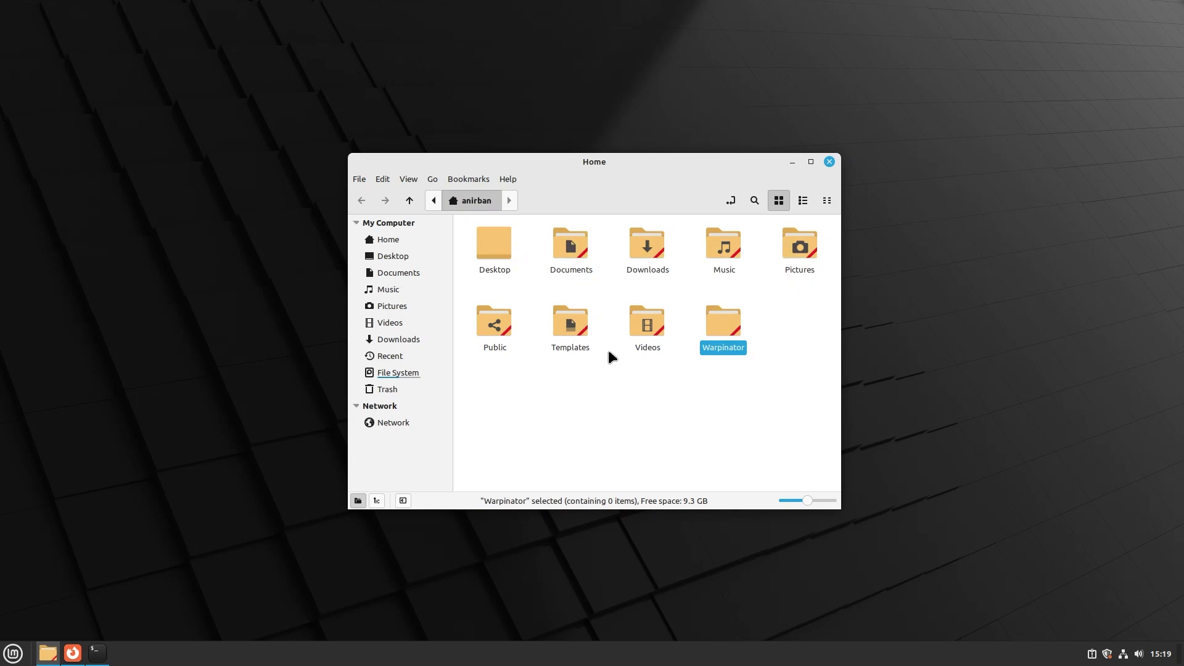
# Step: Check Nemo's version 5.6.0 under Help > About, then close the Home window
pyautogui.click(504, 179)
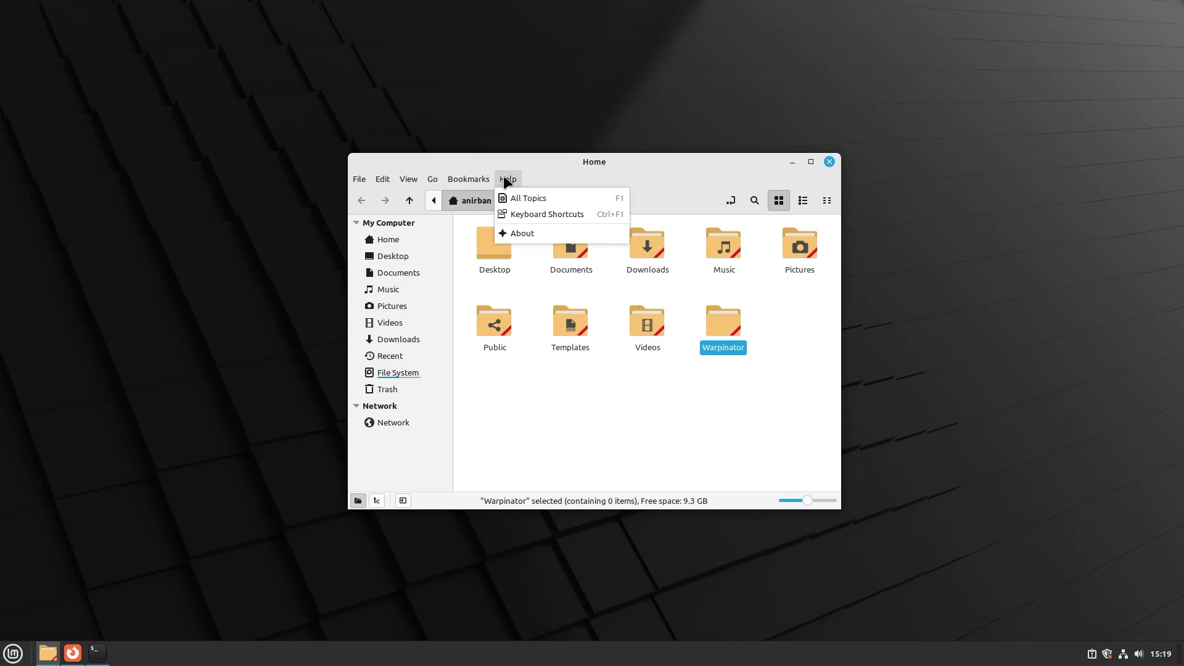
pyautogui.click(524, 233)
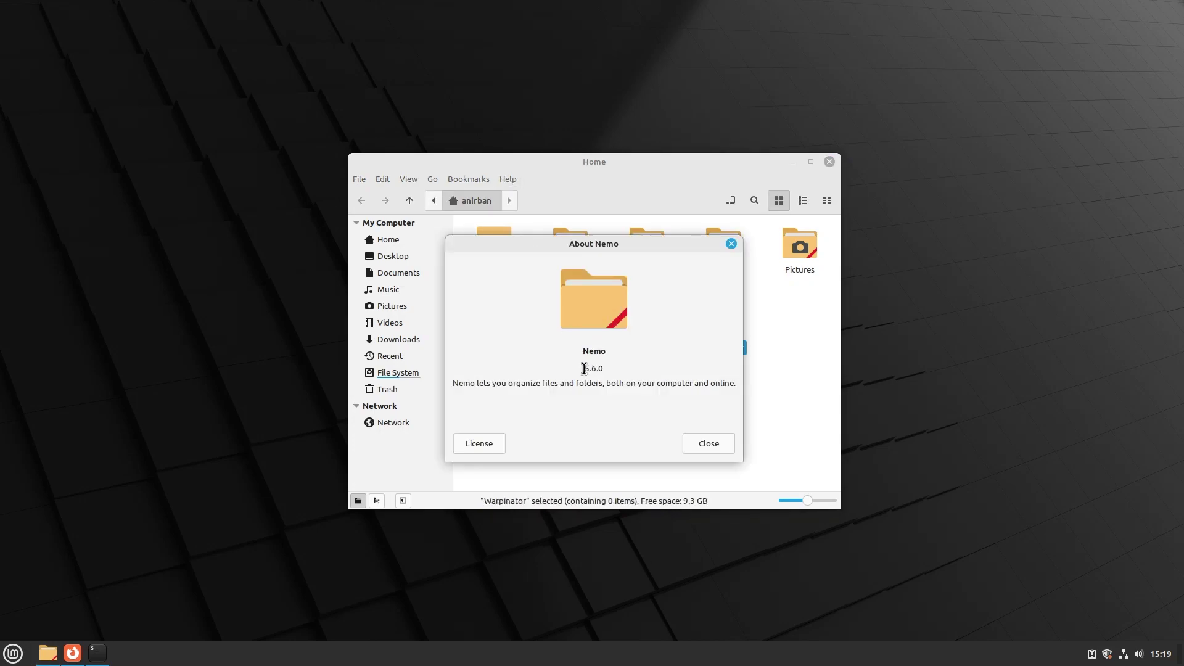
pyautogui.moveTo(585, 368); pyautogui.dragTo(604, 370)
pyautogui.click(699, 447)
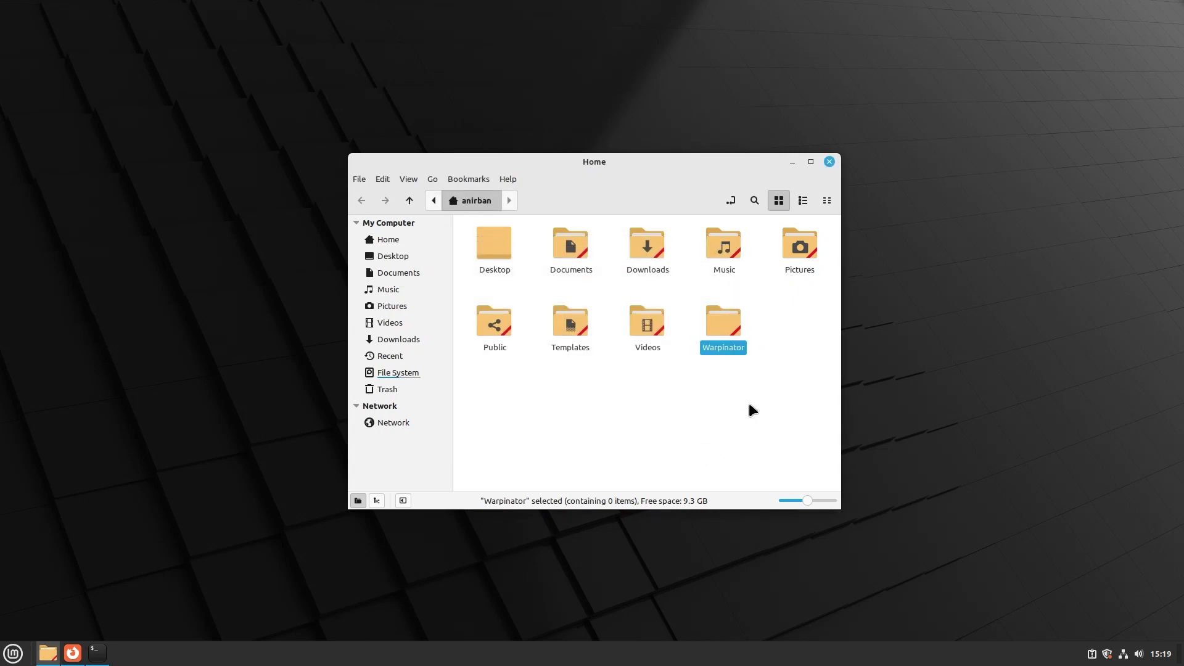
pyautogui.click(749, 402)
pyautogui.click(830, 161)
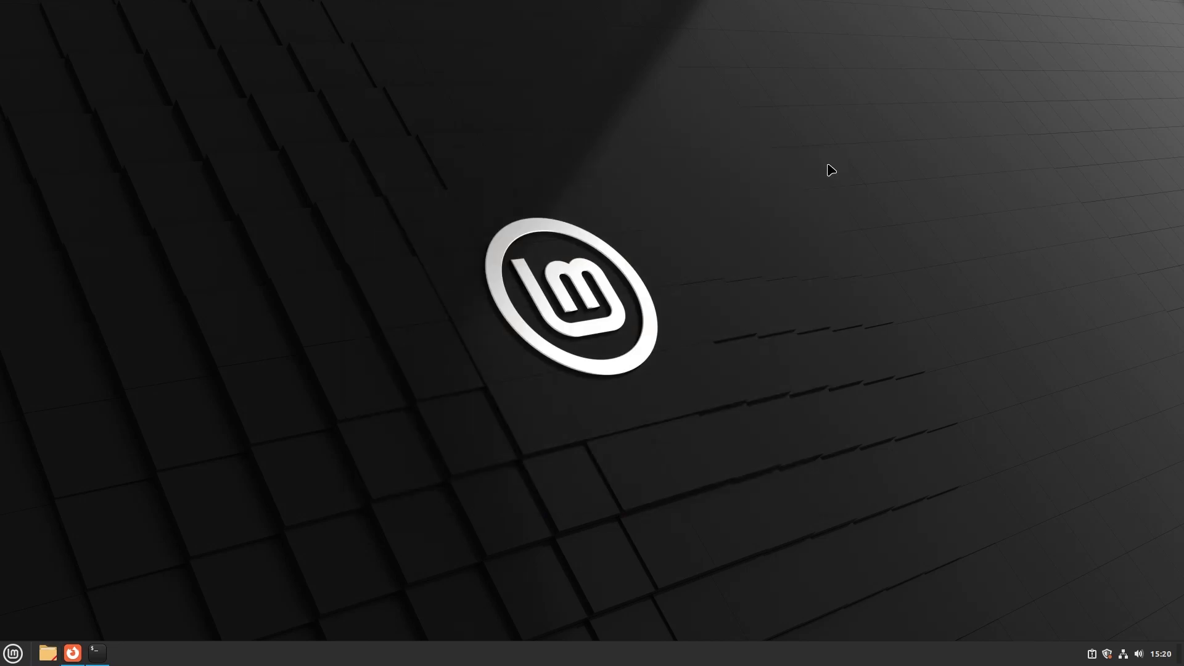
# Step: Launch System Settings via menu search and confirm in Driver Manager that no additional drivers are needed
pyautogui.press('super')
pyautogui.write('settl')
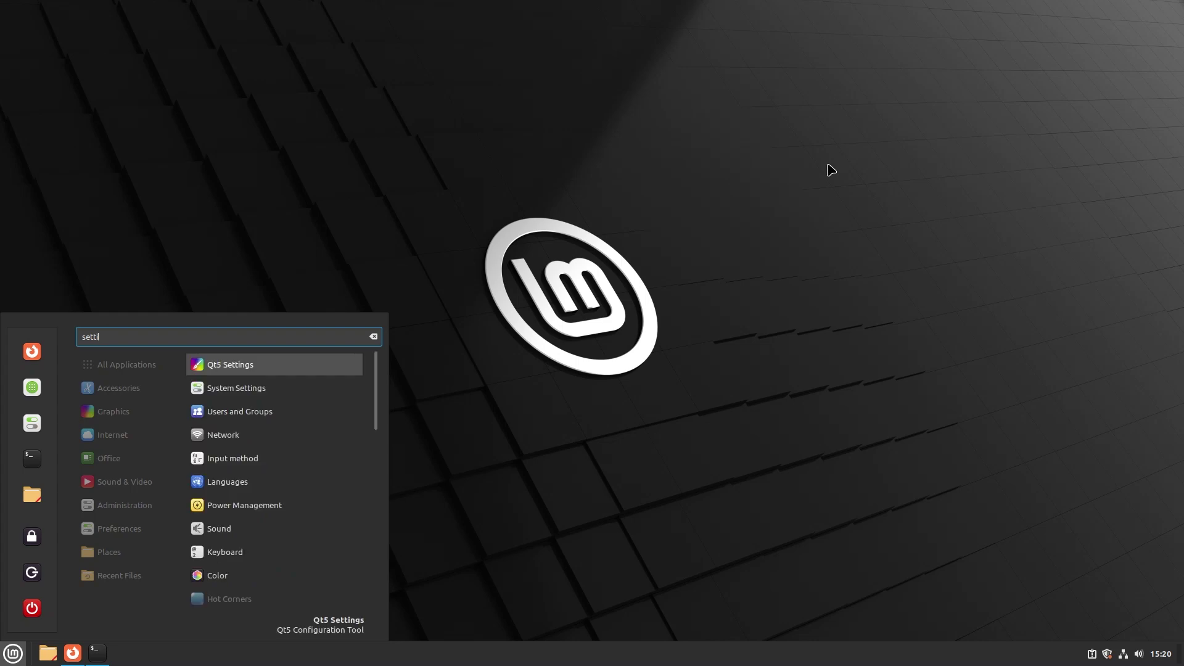
pyautogui.write('ng')
pyautogui.press('Return')
pyautogui.click(406, 473)
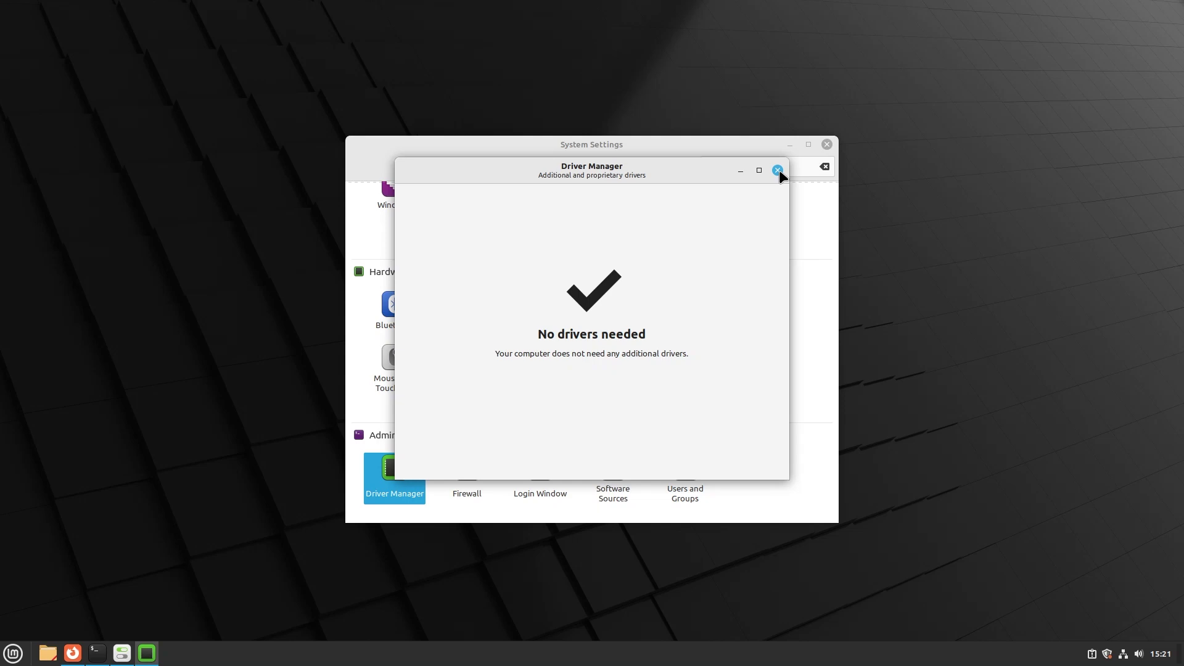
pyautogui.click(778, 171)
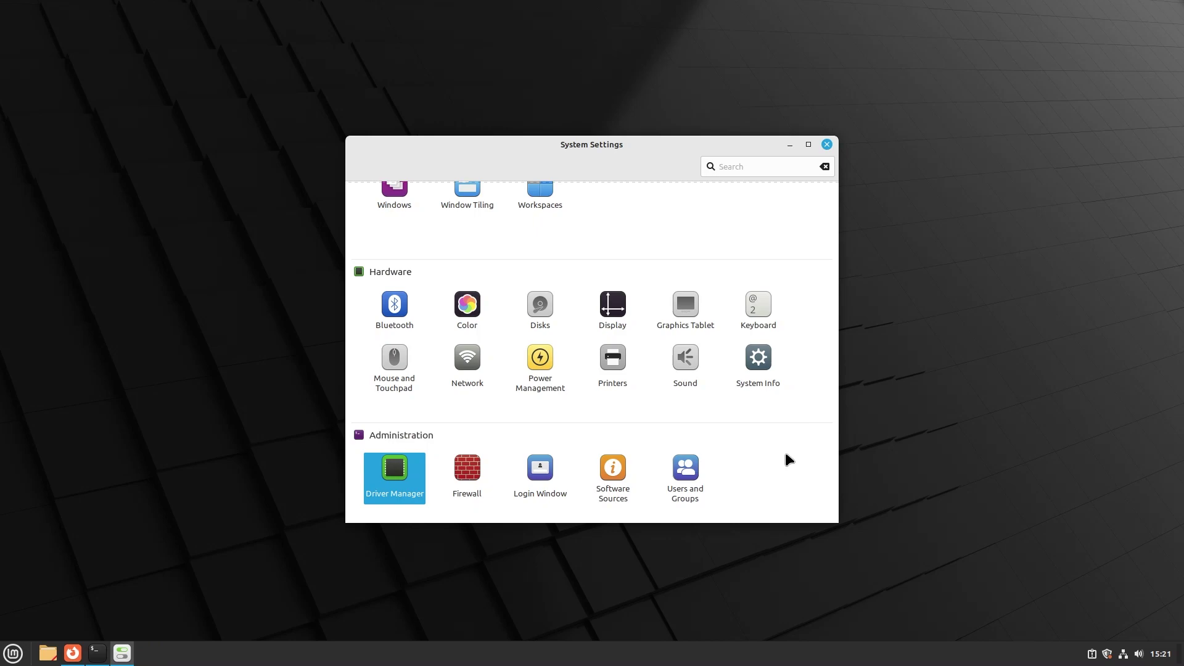
# Step: Open Update Manager from the tray, showing lintian, mint-artwork, mintdrivers and mintstick updates (13 MB)
pyautogui.click(1107, 655)
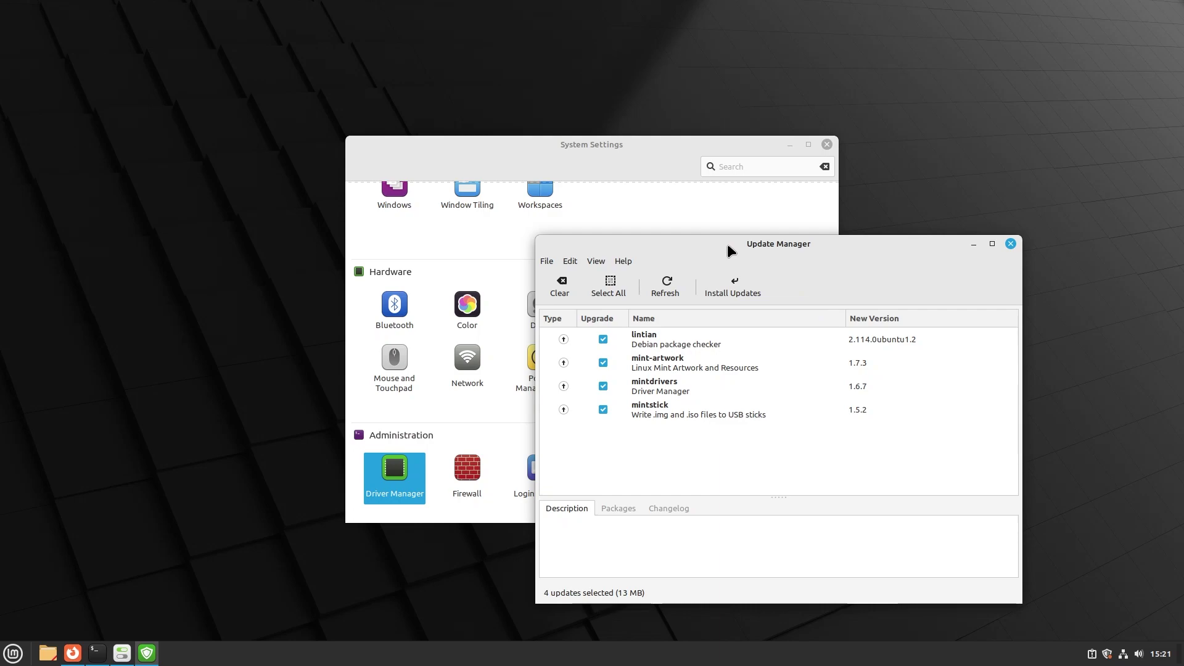
pyautogui.moveTo(728, 246); pyautogui.dragTo(645, 212)
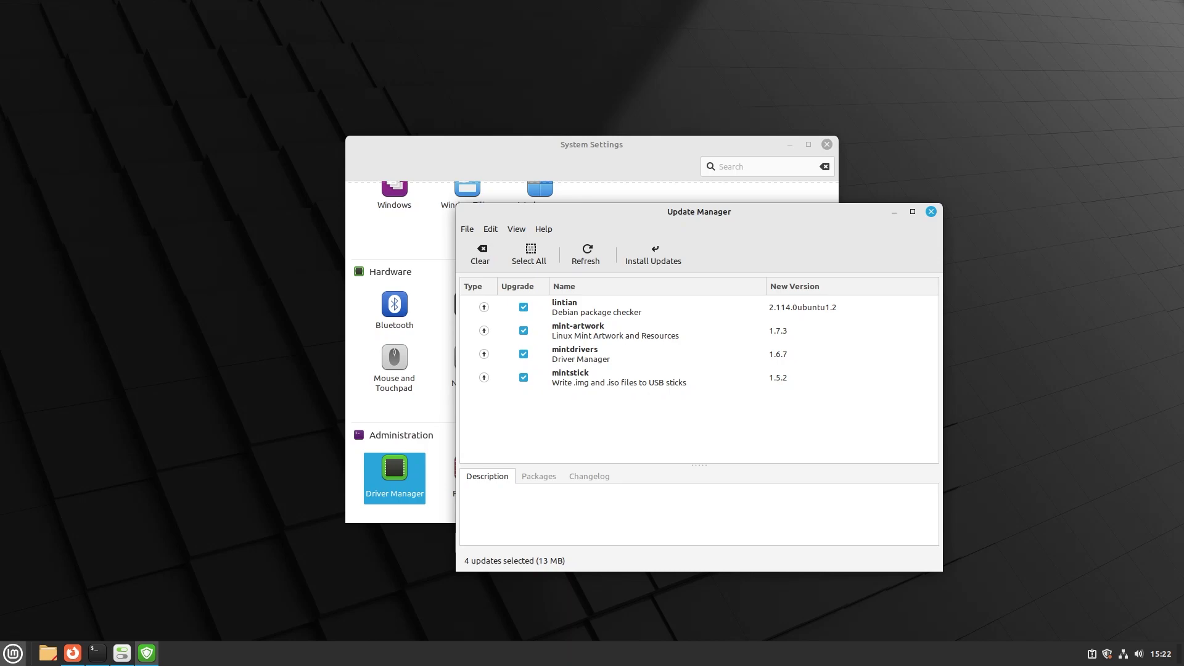
# Step: Launch Software Manager from the menu and open Spotify's page
pyautogui.click(12, 653)
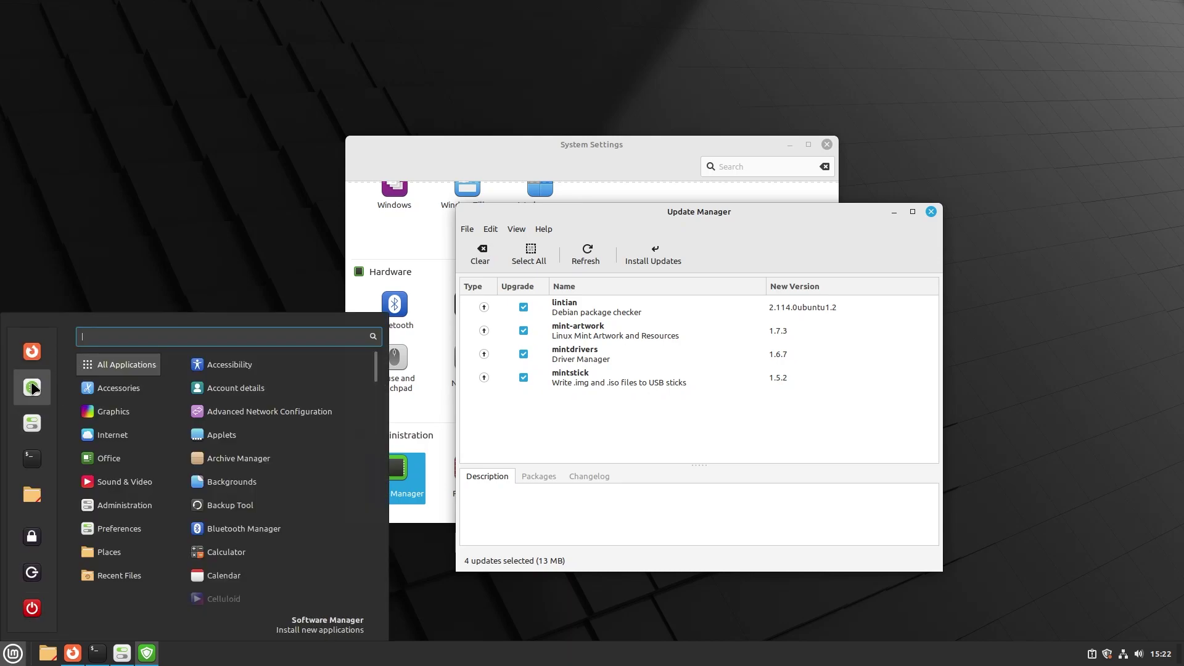
pyautogui.click(33, 388)
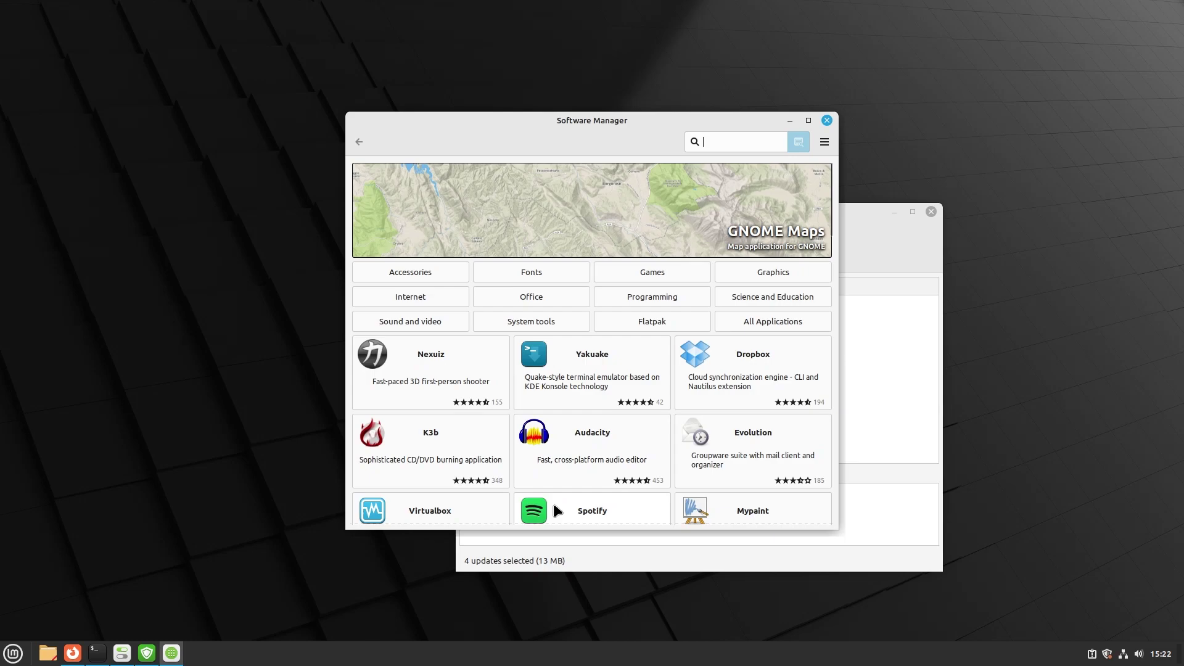
pyautogui.click(600, 519)
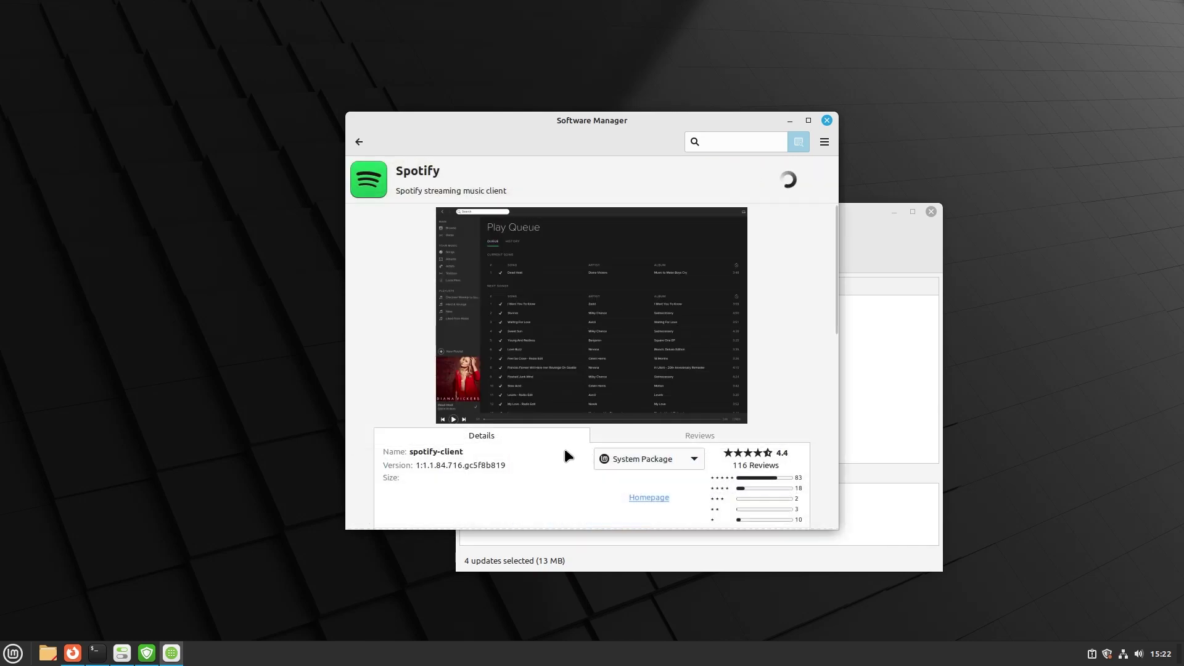
pyautogui.scroll(-2, 564, 455)
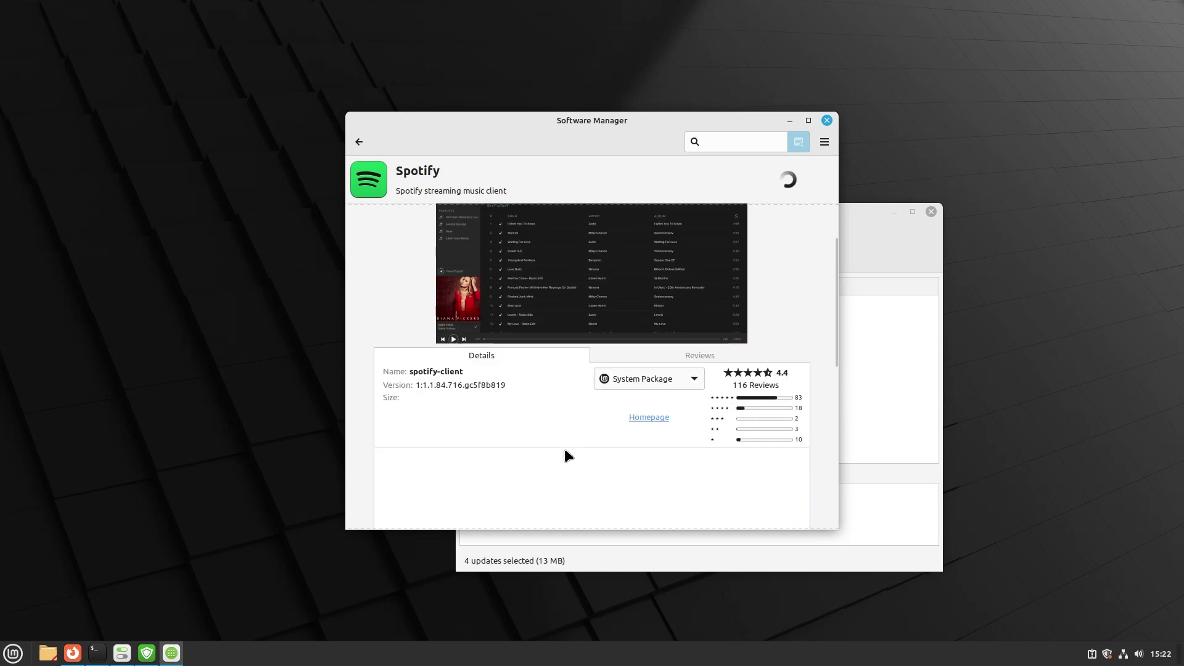
# Step: Switch Spotify to the Flatpak (Flathub) package, review its details, and return to the main page
pyautogui.click(693, 380)
pyautogui.click(637, 404)
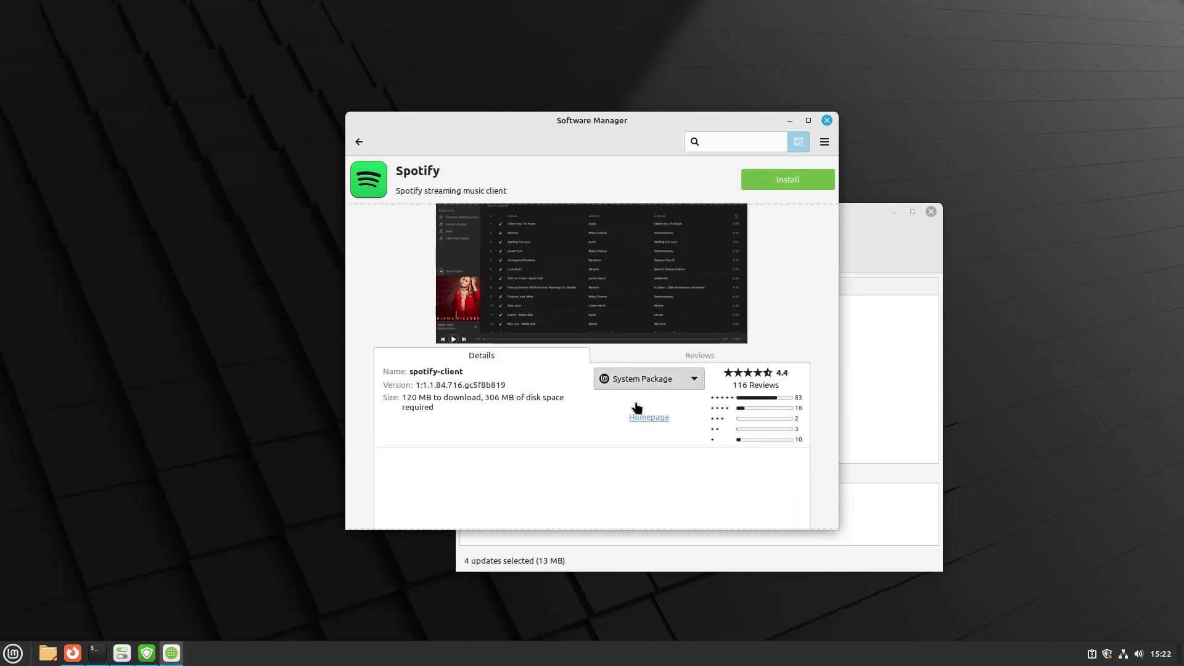
pyautogui.moveTo(836, 345)
pyautogui.mouseDown()
pyautogui.moveTo(834, 442)
pyautogui.moveTo(834, 272)
pyautogui.moveTo(838, 332)
pyautogui.mouseUp()
pyautogui.click(483, 421)
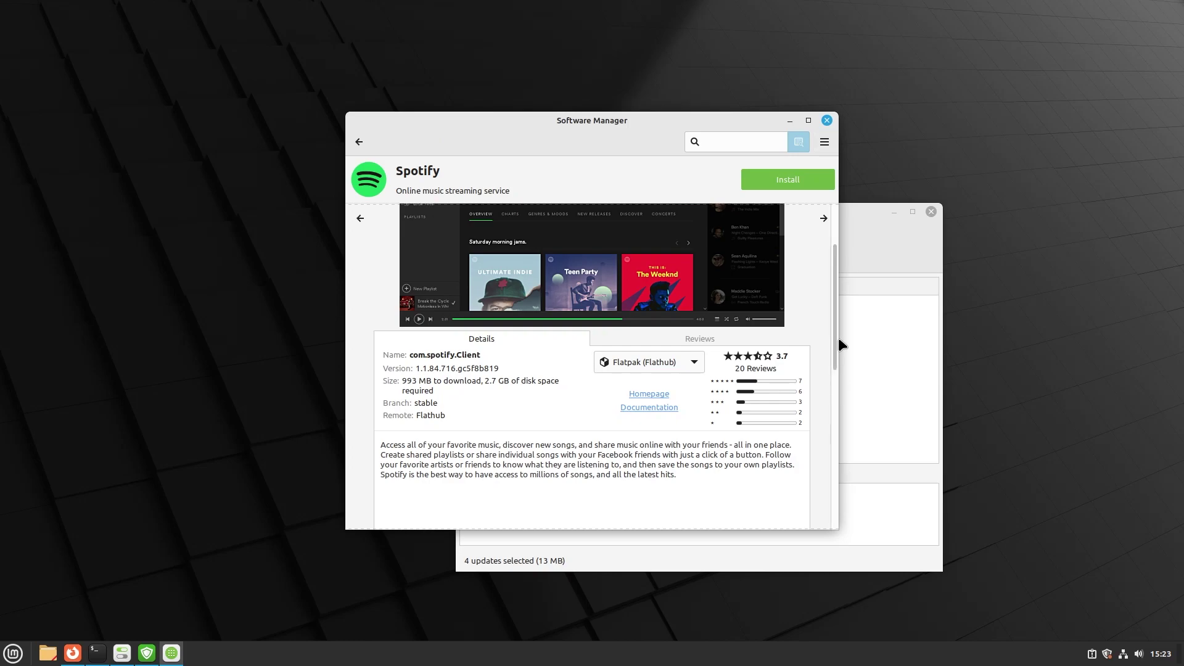
pyautogui.scroll(-1, 495, 432)
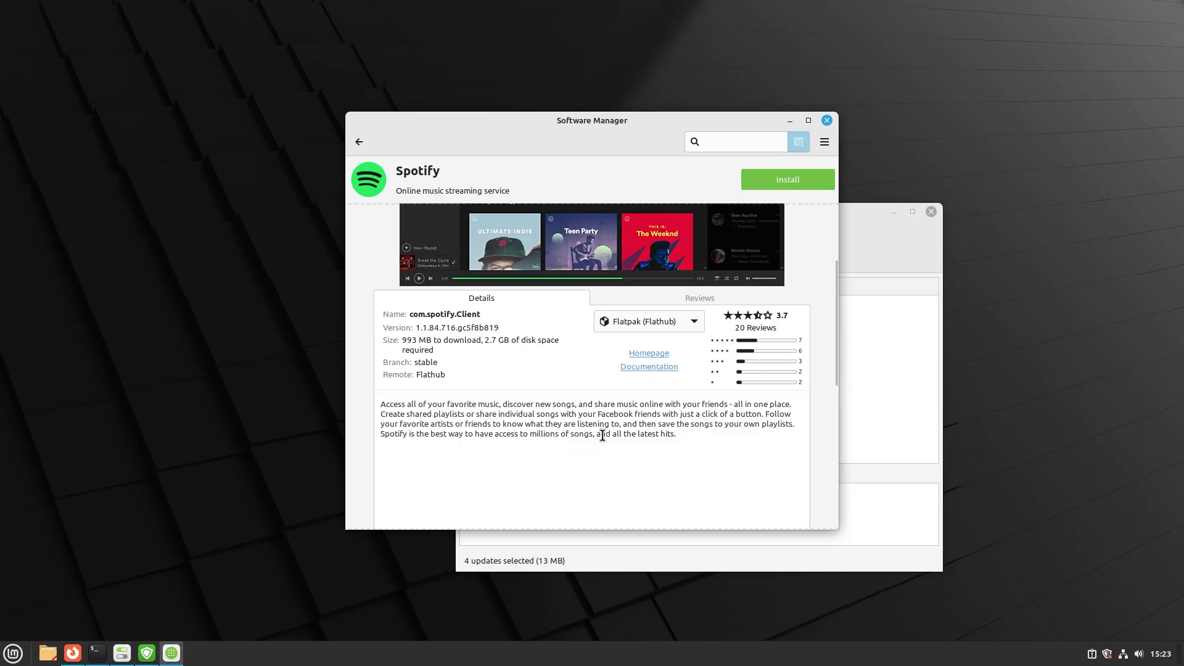
pyautogui.scroll(-1, 604, 431)
pyautogui.scroll(-5, 739, 431)
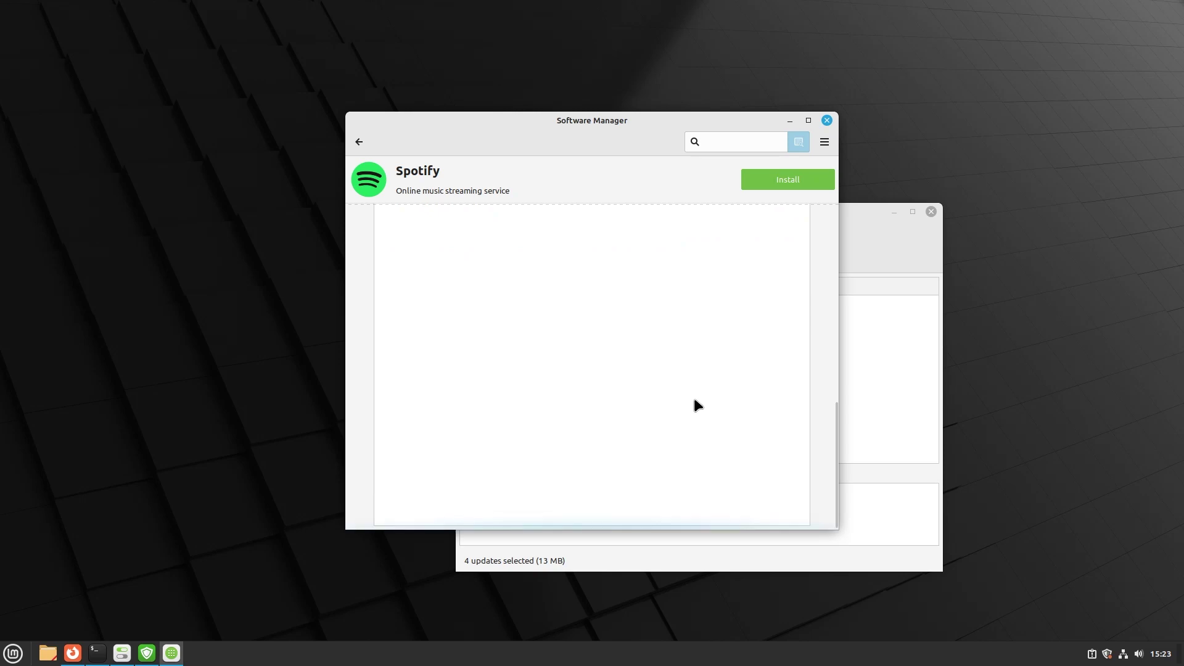
pyautogui.click(360, 141)
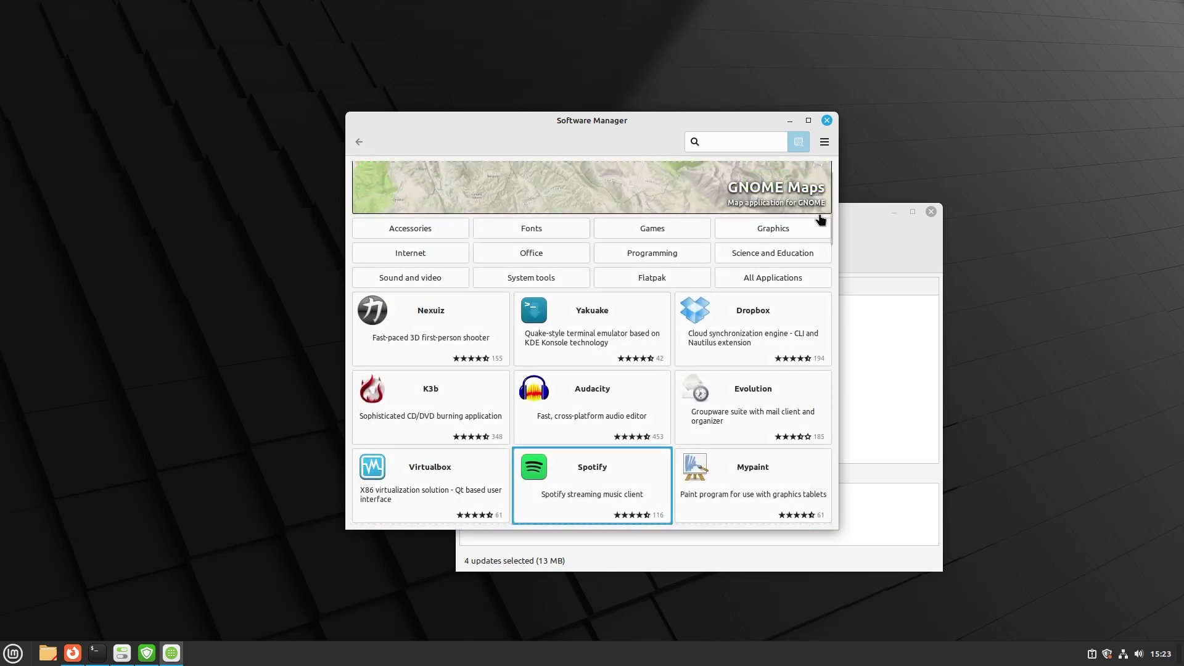
pyautogui.moveTo(832, 210)
pyautogui.mouseDown()
pyautogui.moveTo(830, 313)
pyautogui.moveTo(836, 192)
pyautogui.mouseUp()
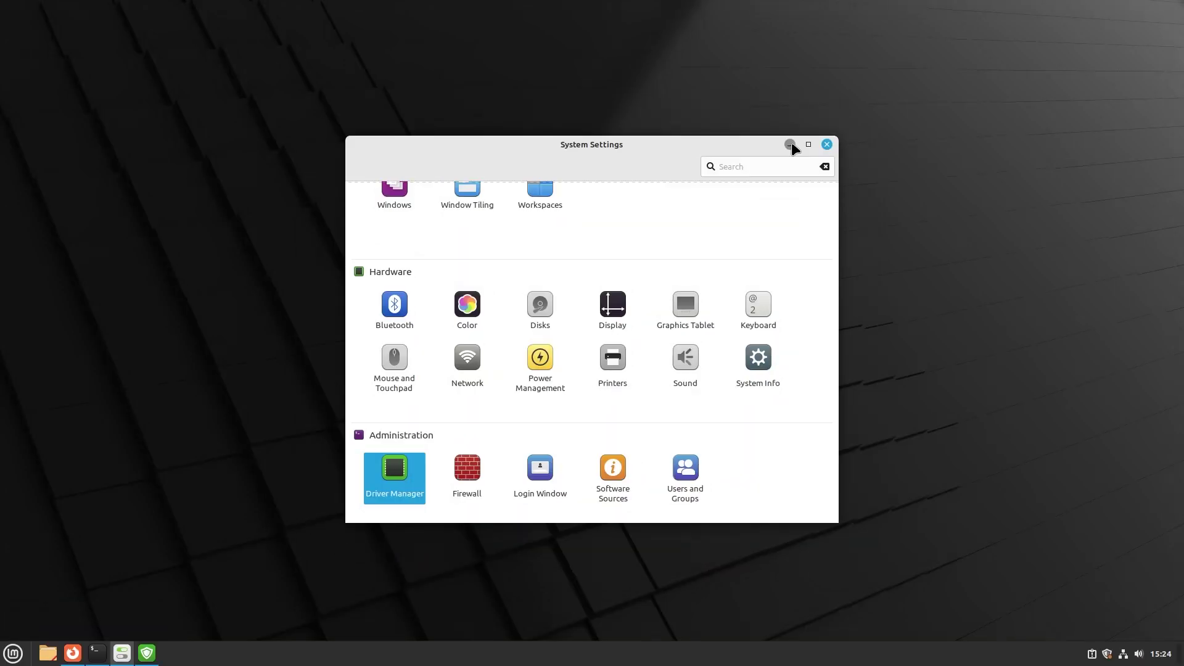
# Step: Minimize System Settings to reveal the bare Linux Mint logo desktop
pyautogui.click(790, 144)
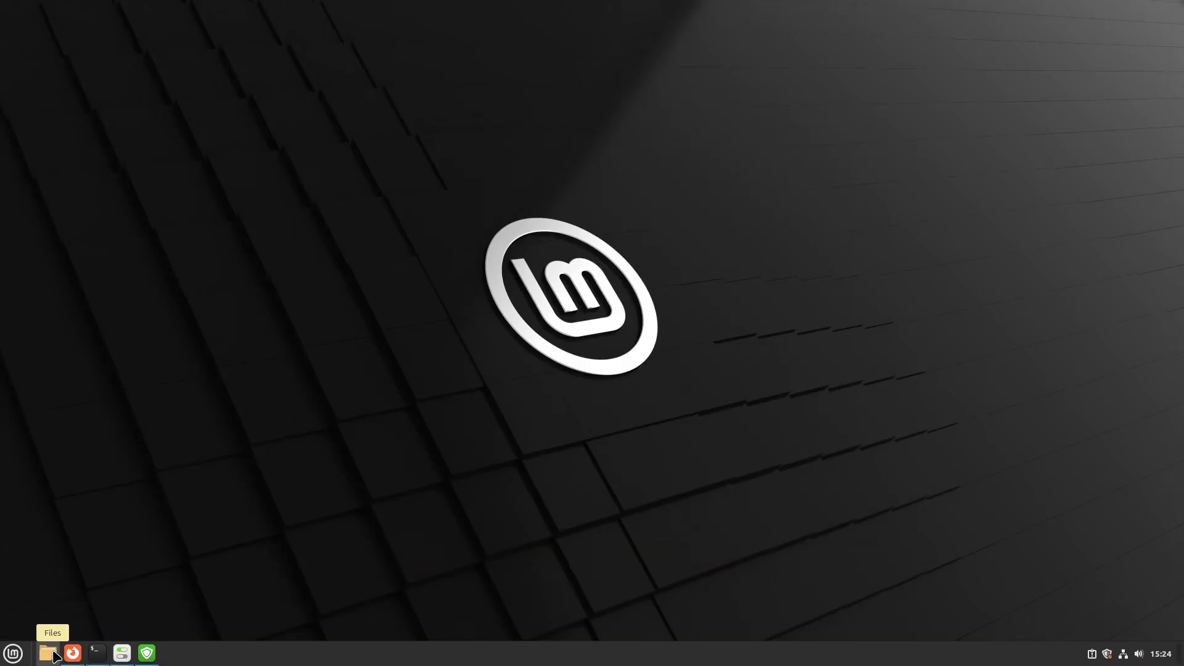
# Step: Open the Home folder in Files, then launch USB Image Writer by searching 'usbl'
pyautogui.click(48, 654)
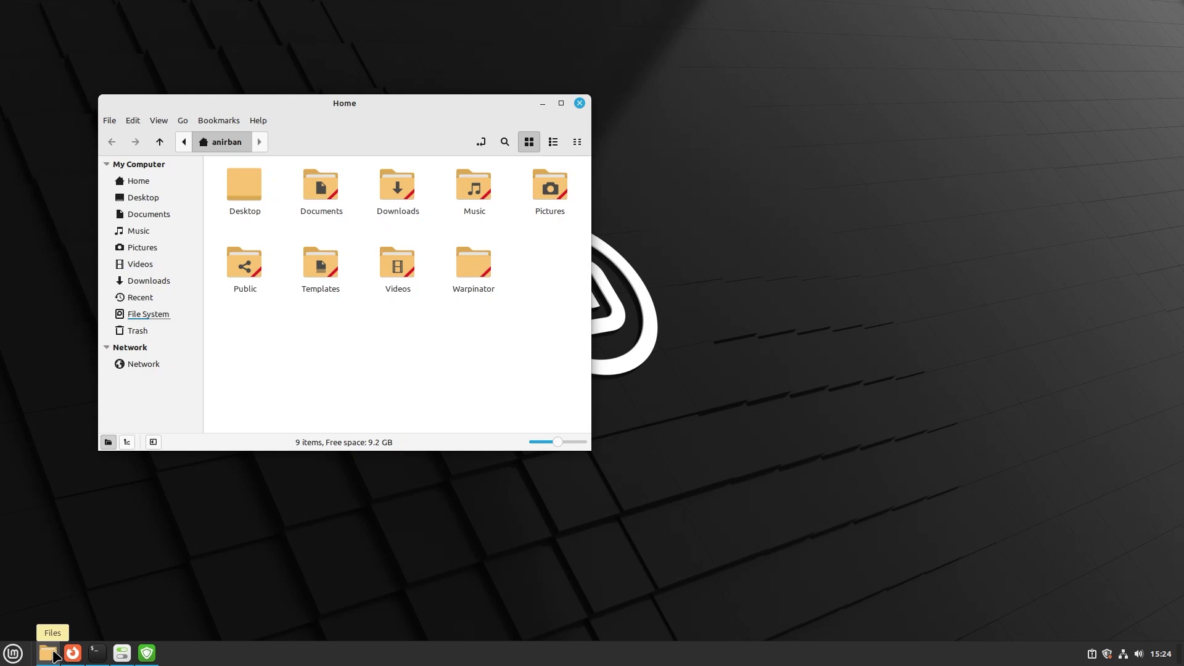
pyautogui.press('super')
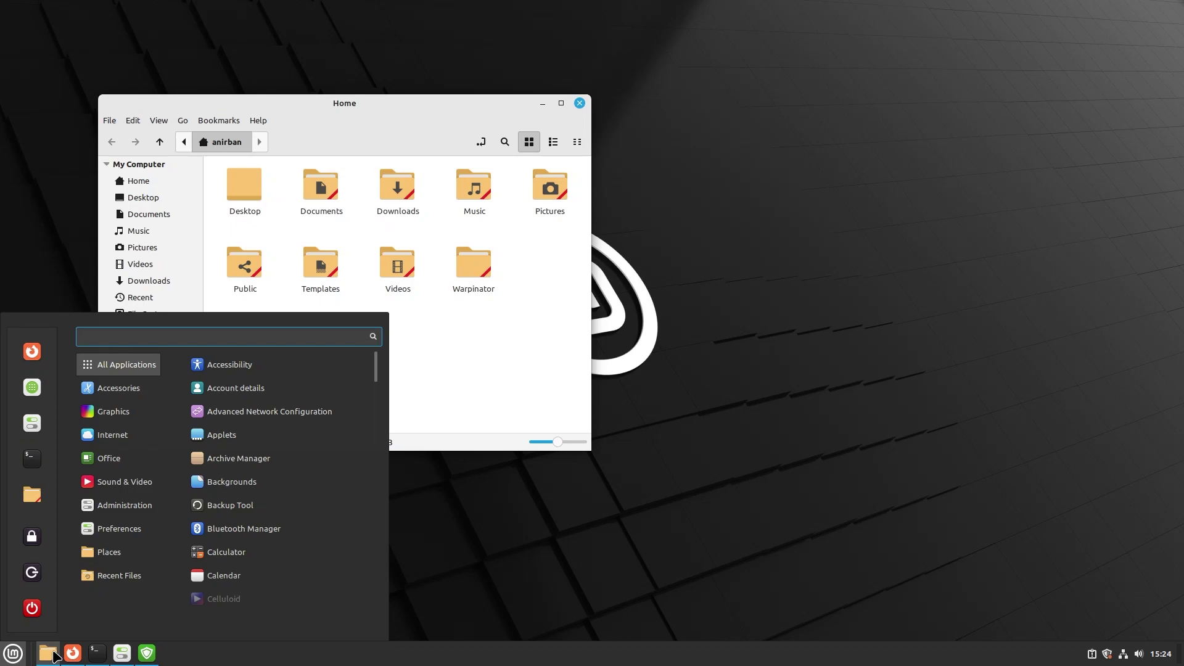
pyautogui.write('usbl')
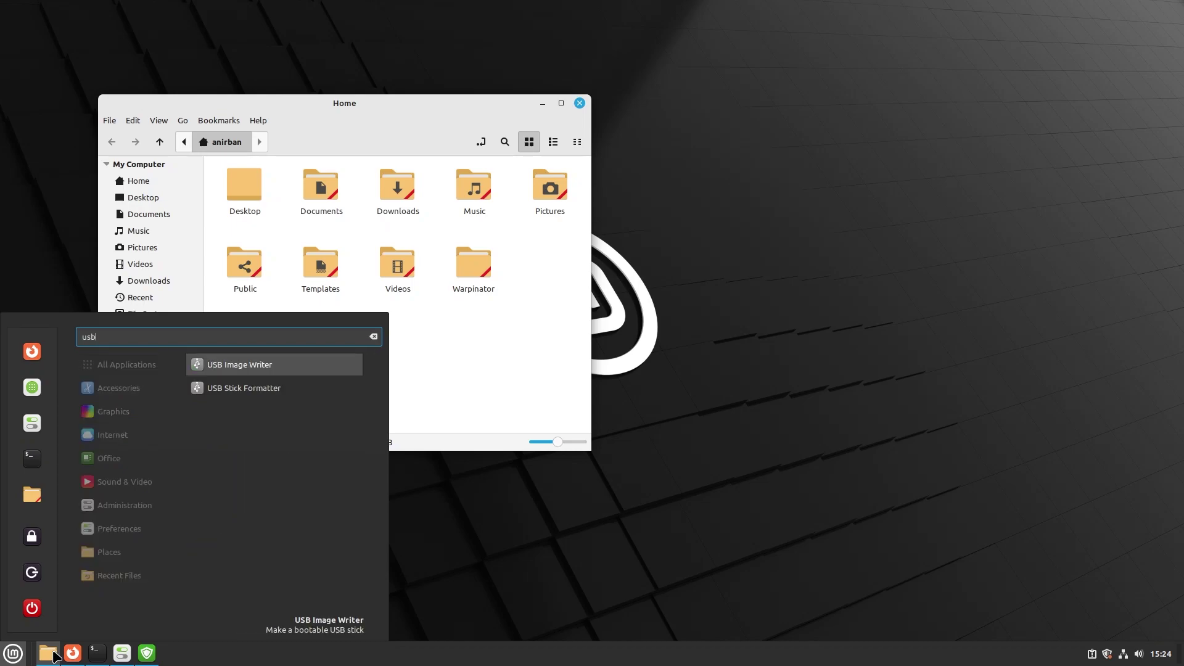
pyautogui.press('Return')
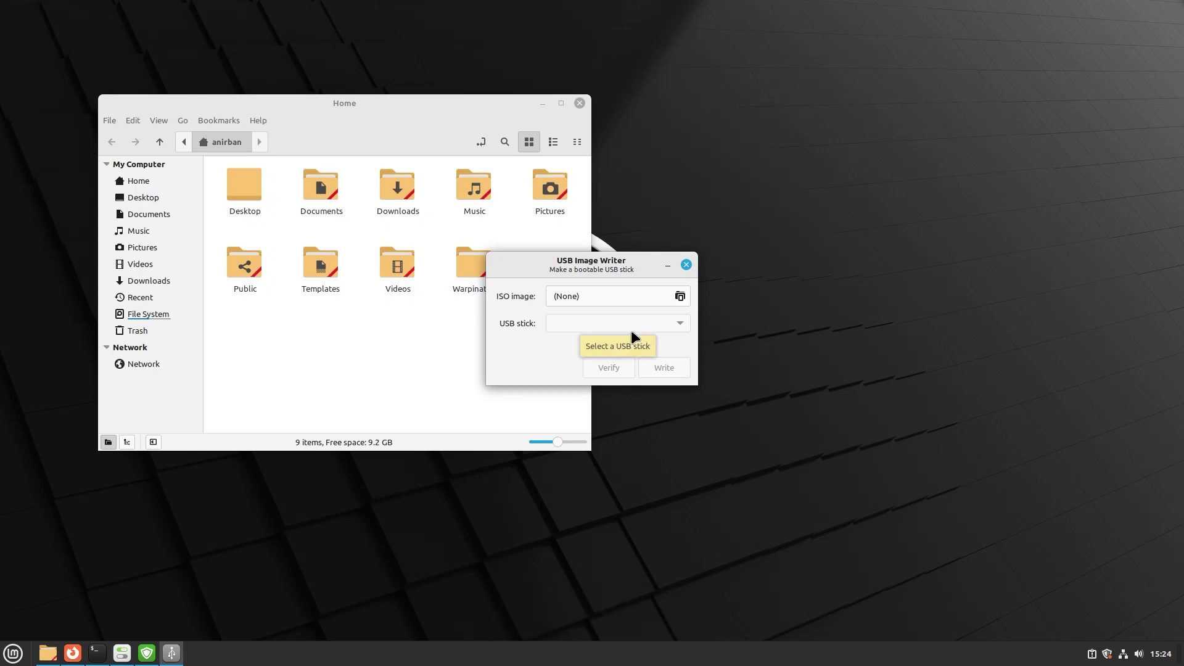
# Step: Launch USB Stick Formatter and place it beside USB Image Writer
pyautogui.press('super')
pyautogui.write('usbl')
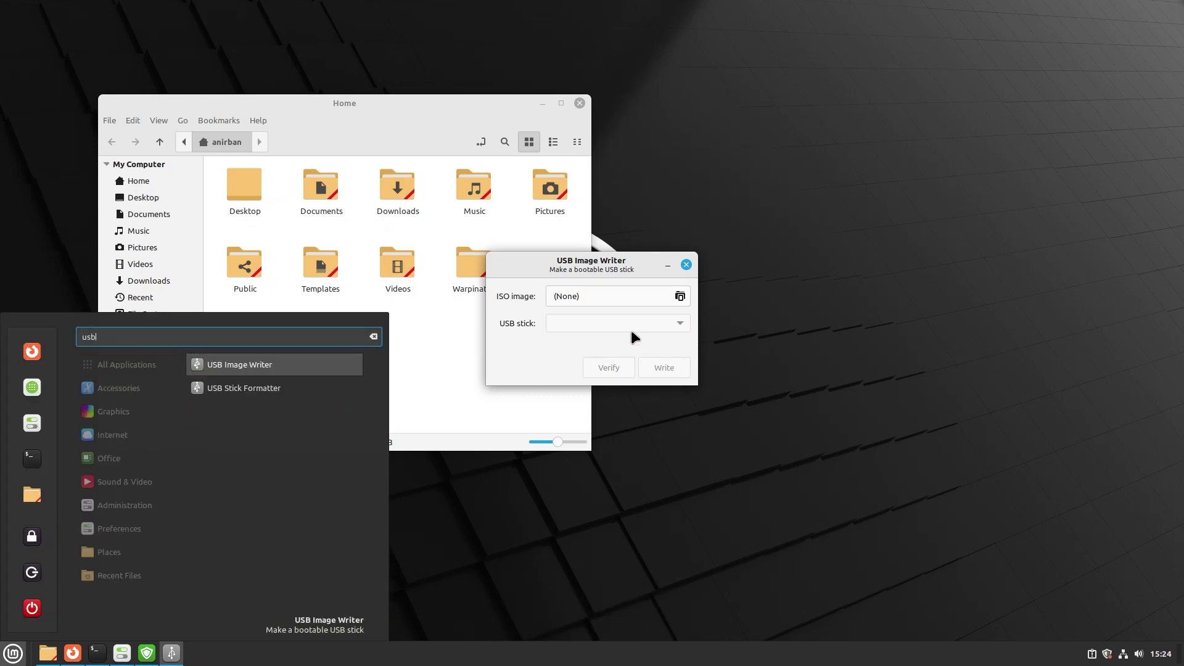
pyautogui.press('Down')
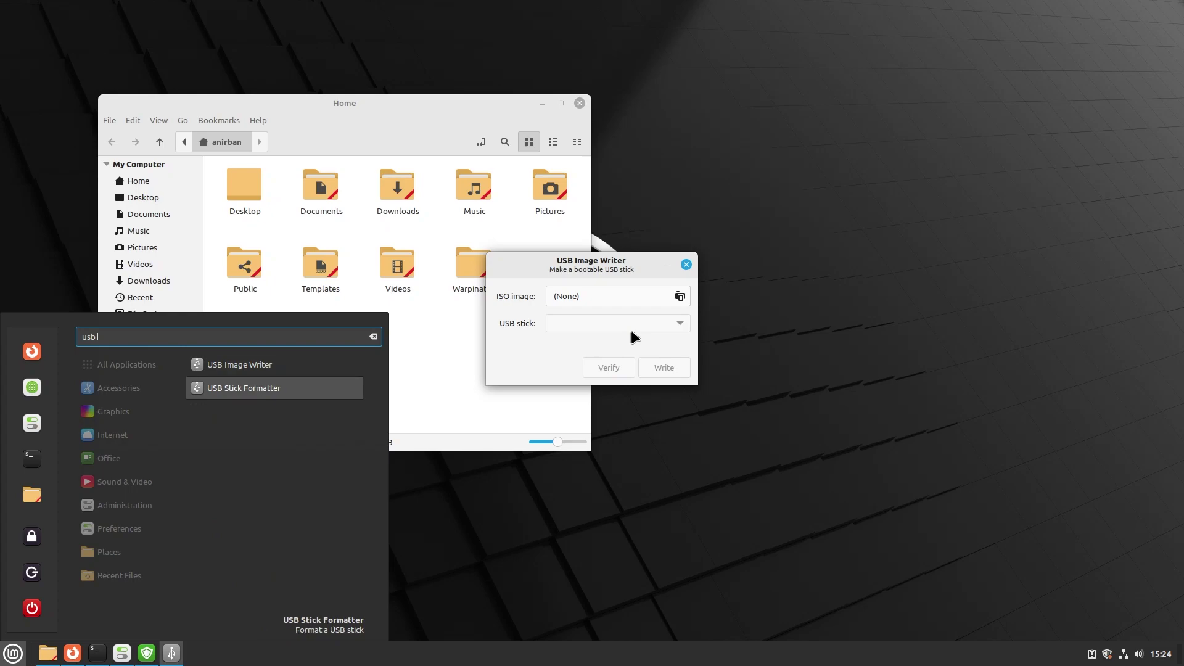
pyautogui.press('Return')
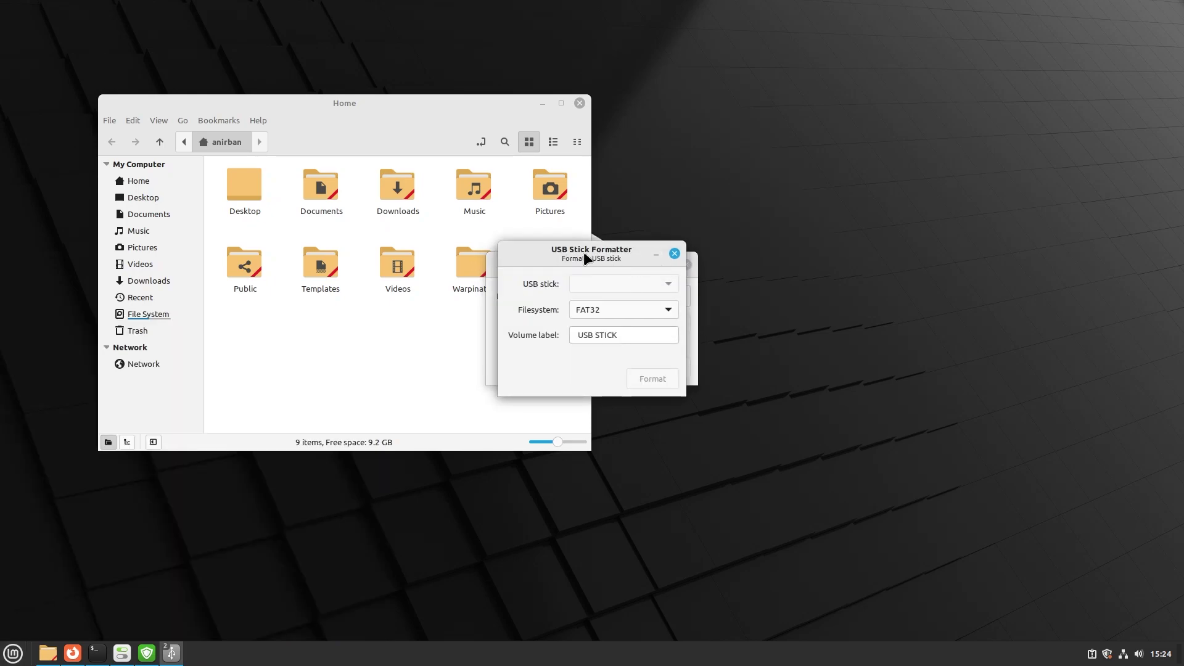
pyautogui.moveTo(584, 251); pyautogui.dragTo(782, 282)
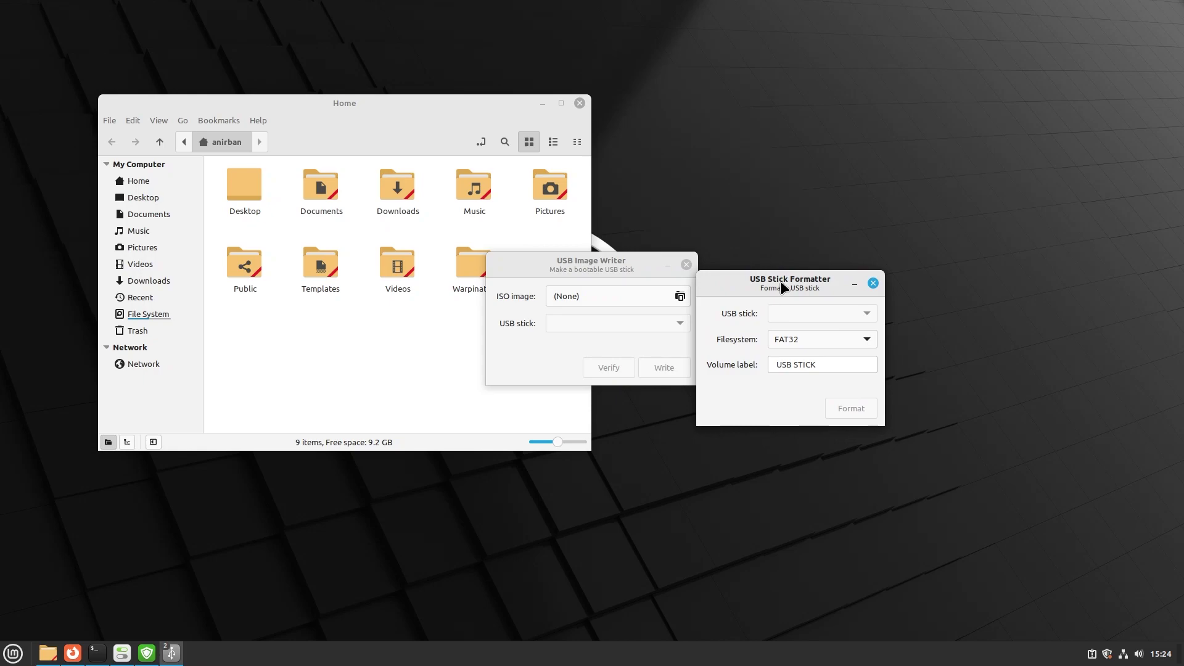
# Step: Keep the formatter's filesystem on FAT32 and select the 'USB STICK' volume label
pyautogui.click(867, 339)
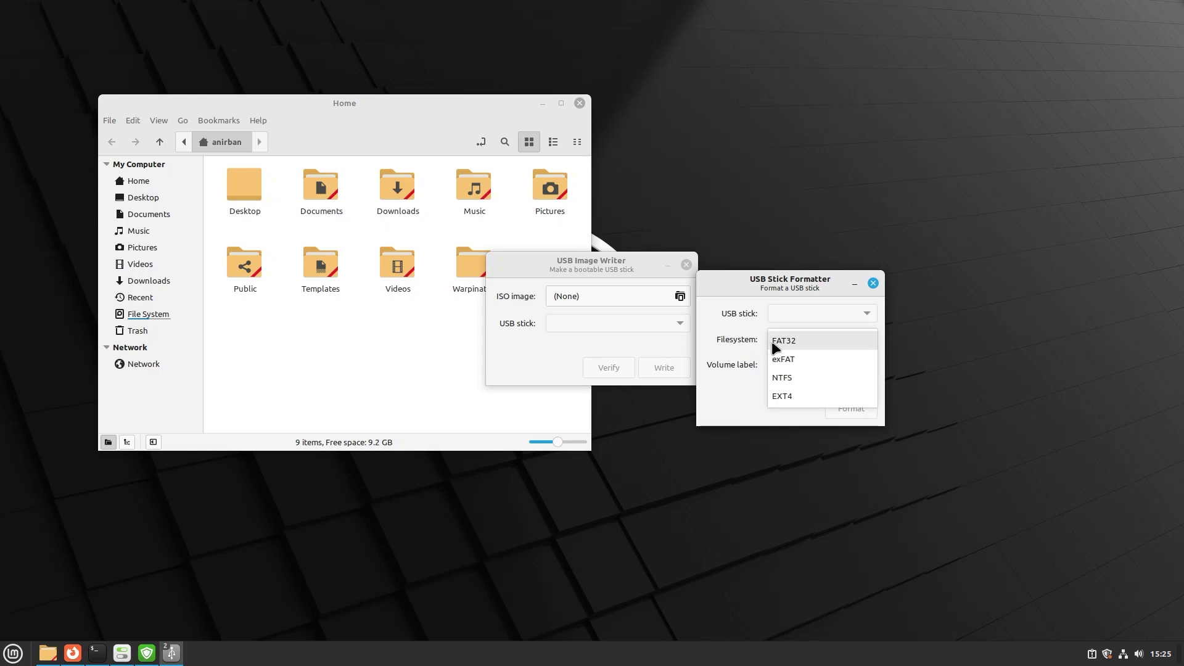
pyautogui.press('Escape')
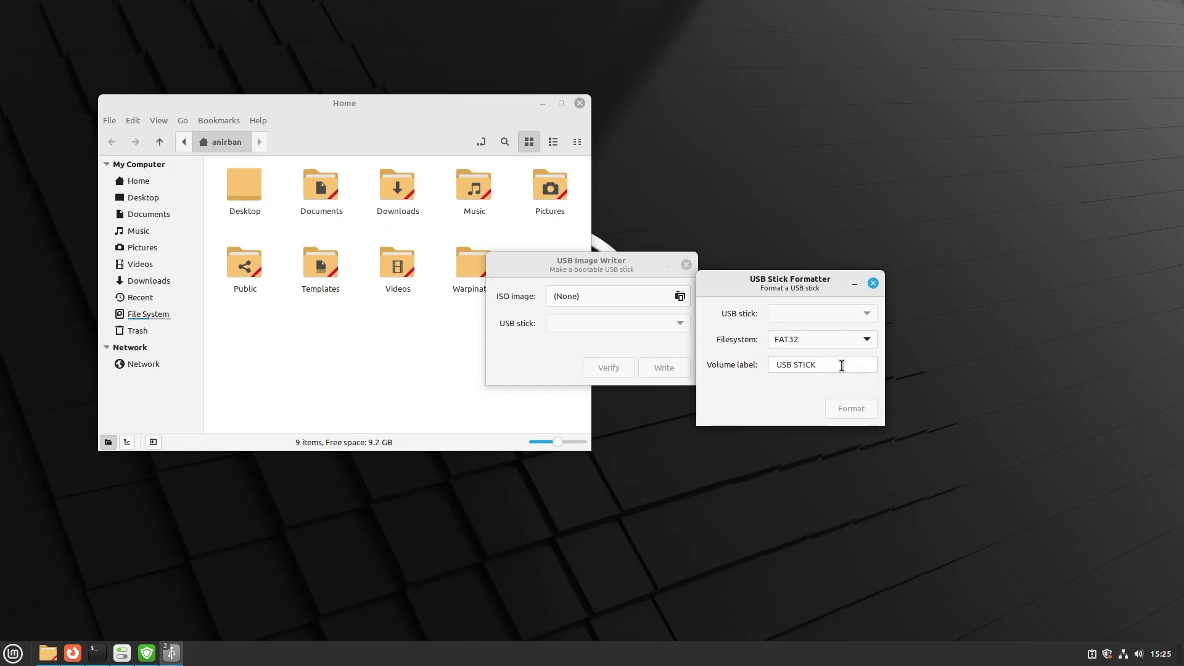
pyautogui.moveTo(841, 364); pyautogui.dragTo(750, 368)
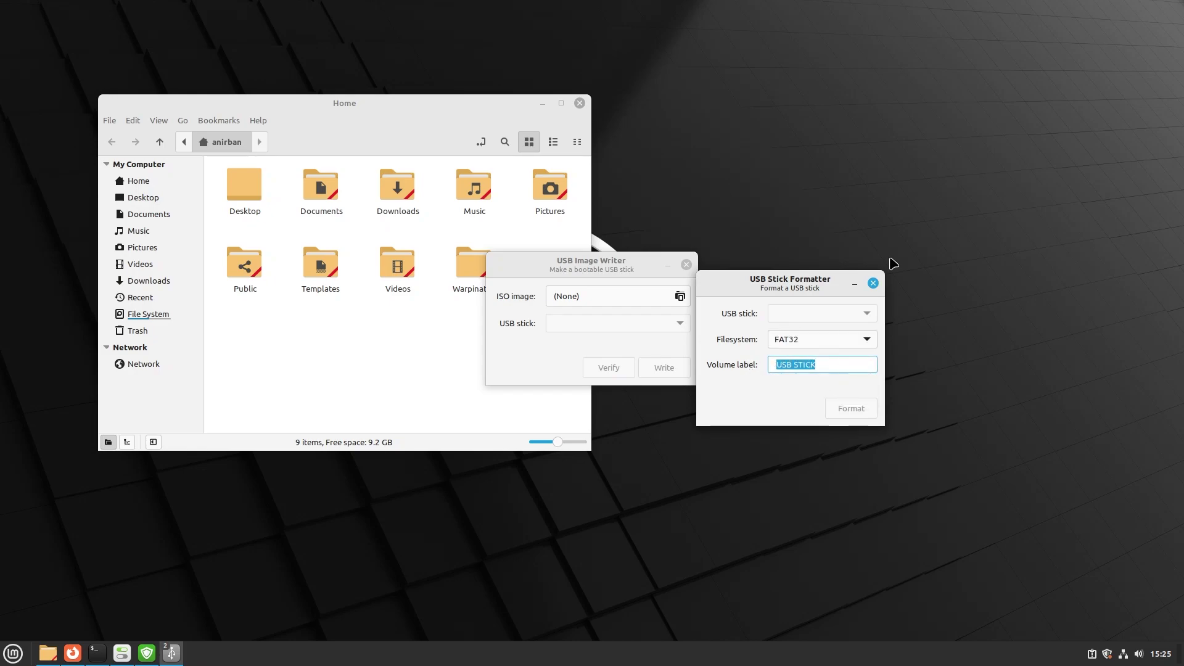
# Step: Open Change Desktop Background from the desktop menu and browse the Vanessa and Vera collections
pyautogui.click(873, 285)
pyautogui.rightClick(645, 251)
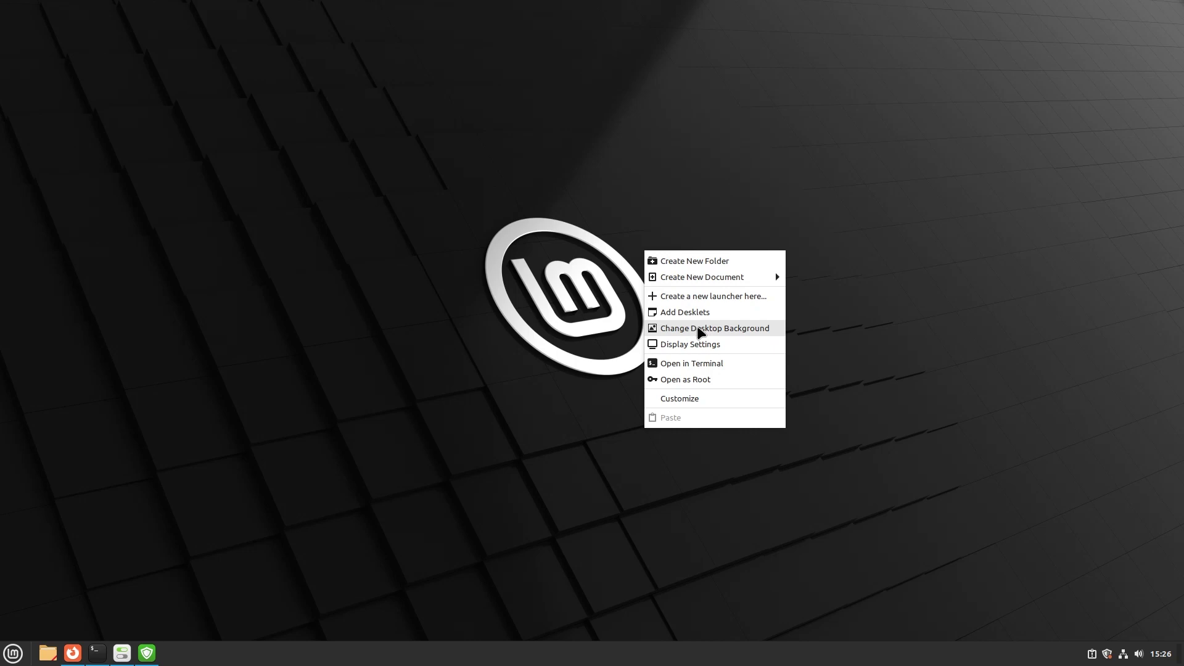
pyautogui.click(701, 328)
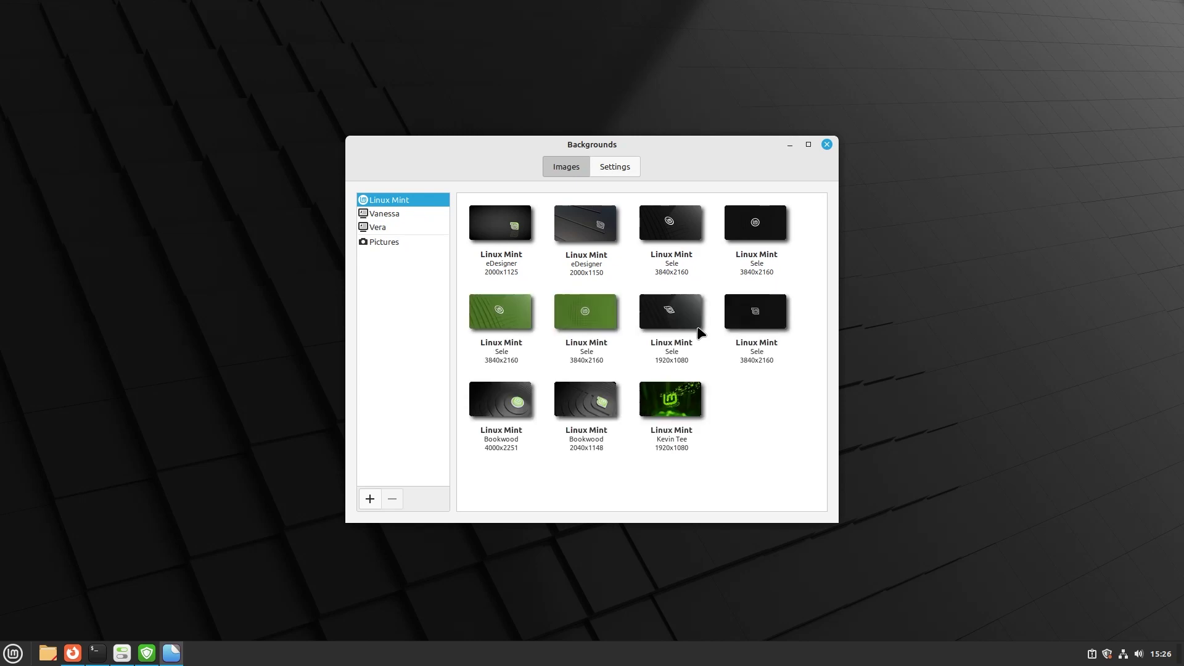
pyautogui.click(368, 216)
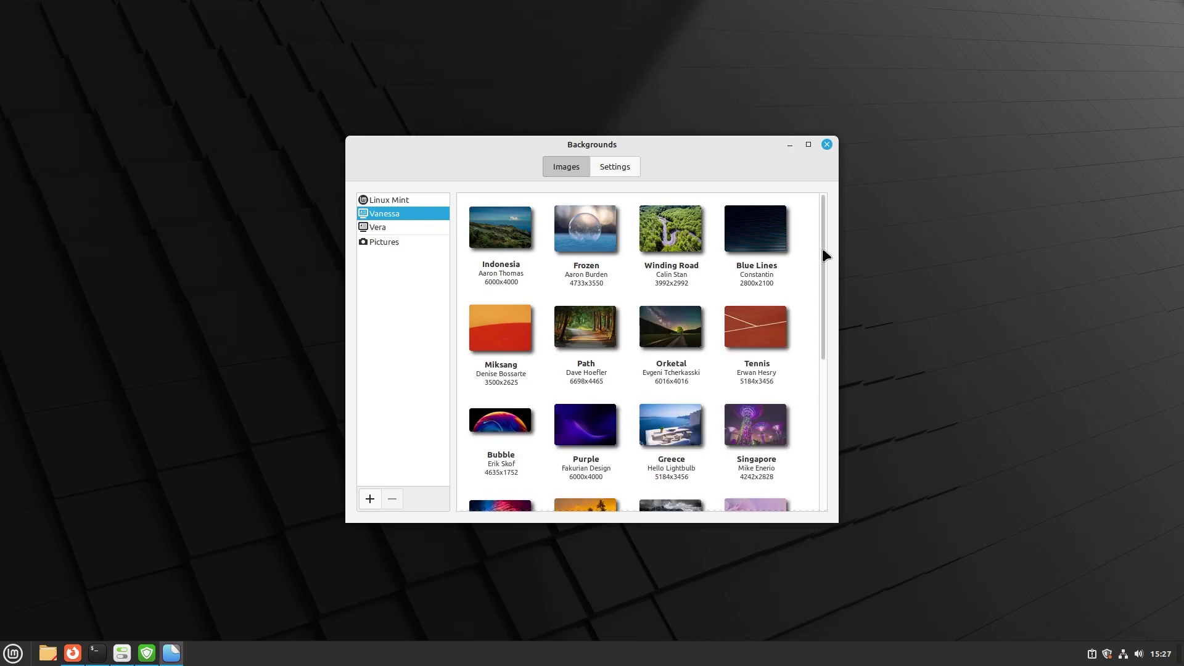
pyautogui.moveTo(823, 250); pyautogui.dragTo(828, 343)
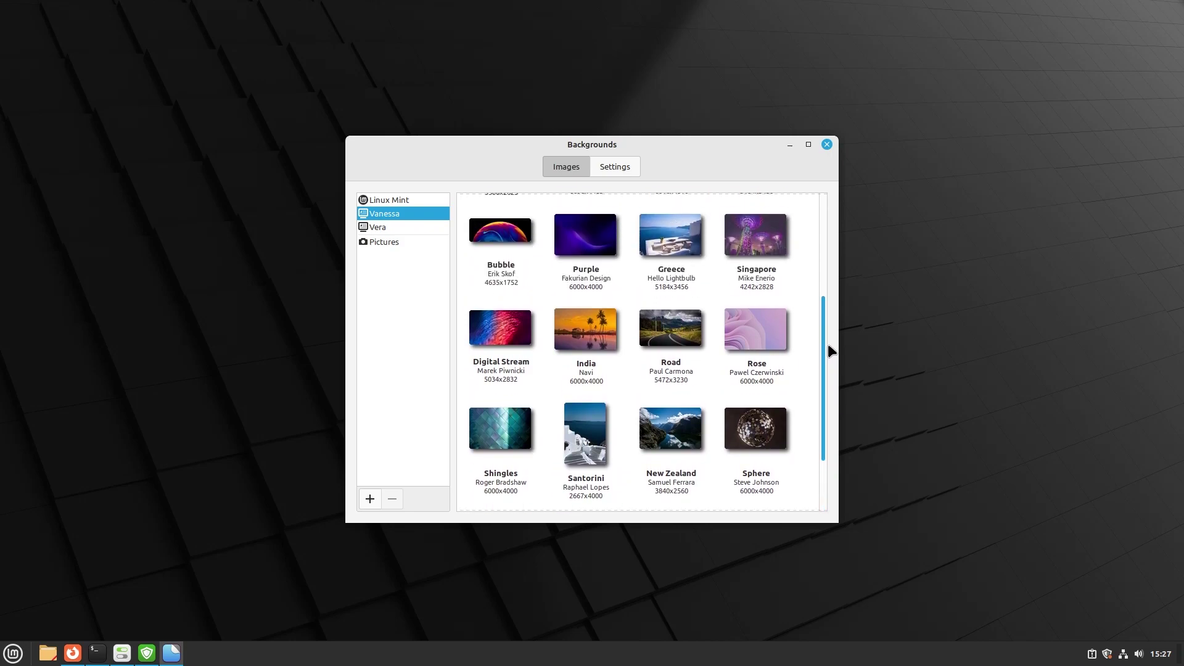
pyautogui.click(372, 228)
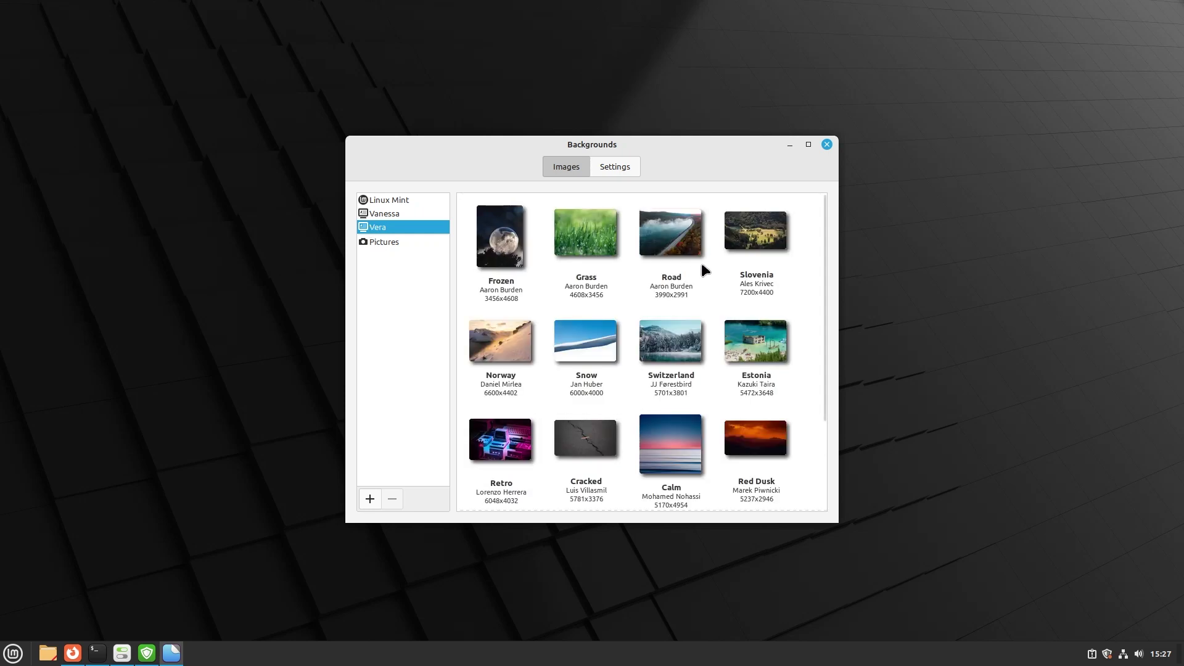
pyautogui.moveTo(825, 211); pyautogui.dragTo(817, 270)
# Step: Set the Norway Vera wallpaper and minimize Backgrounds to view it
pyautogui.click(512, 214)
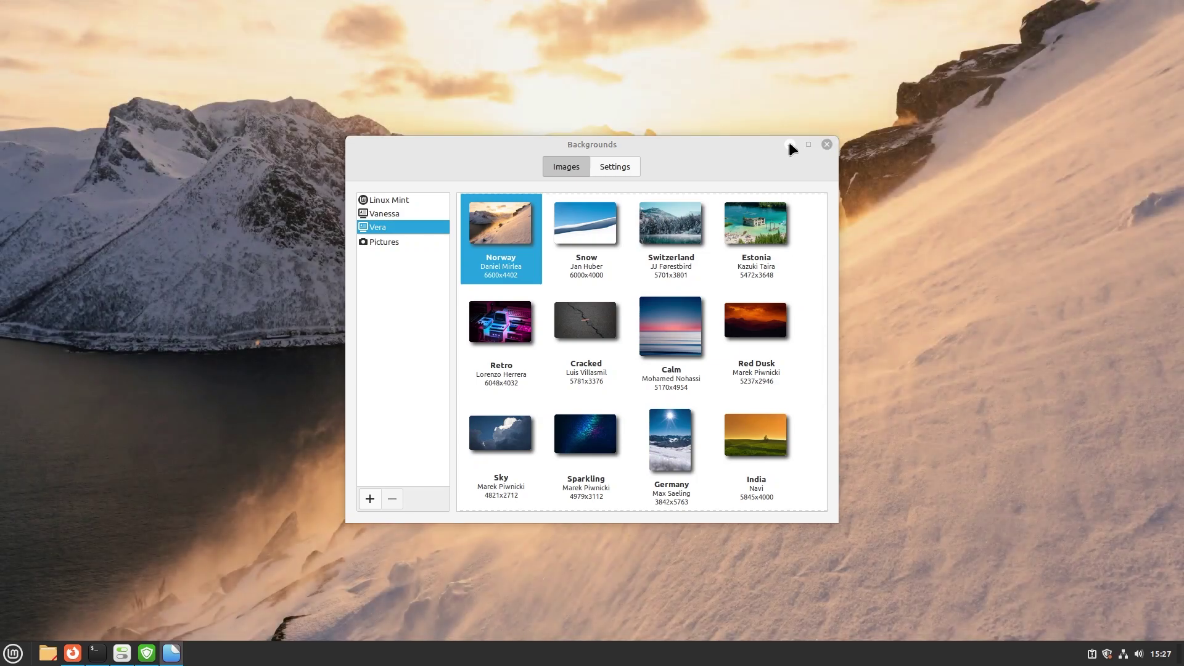
pyautogui.click(790, 145)
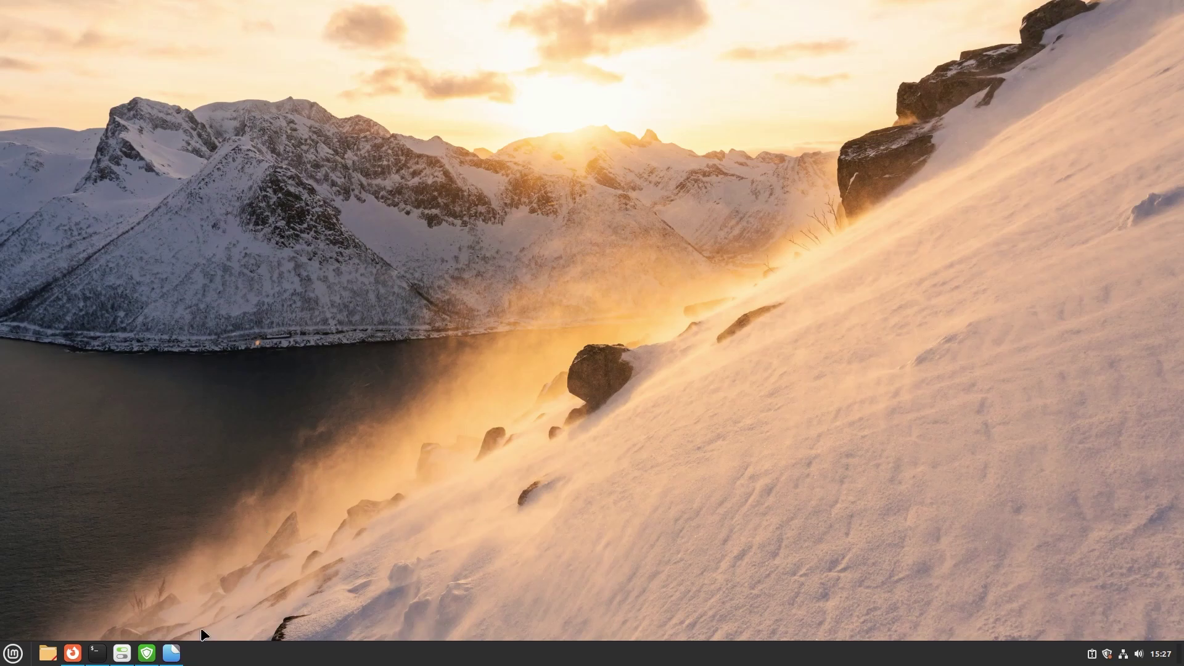
pyautogui.click(171, 652)
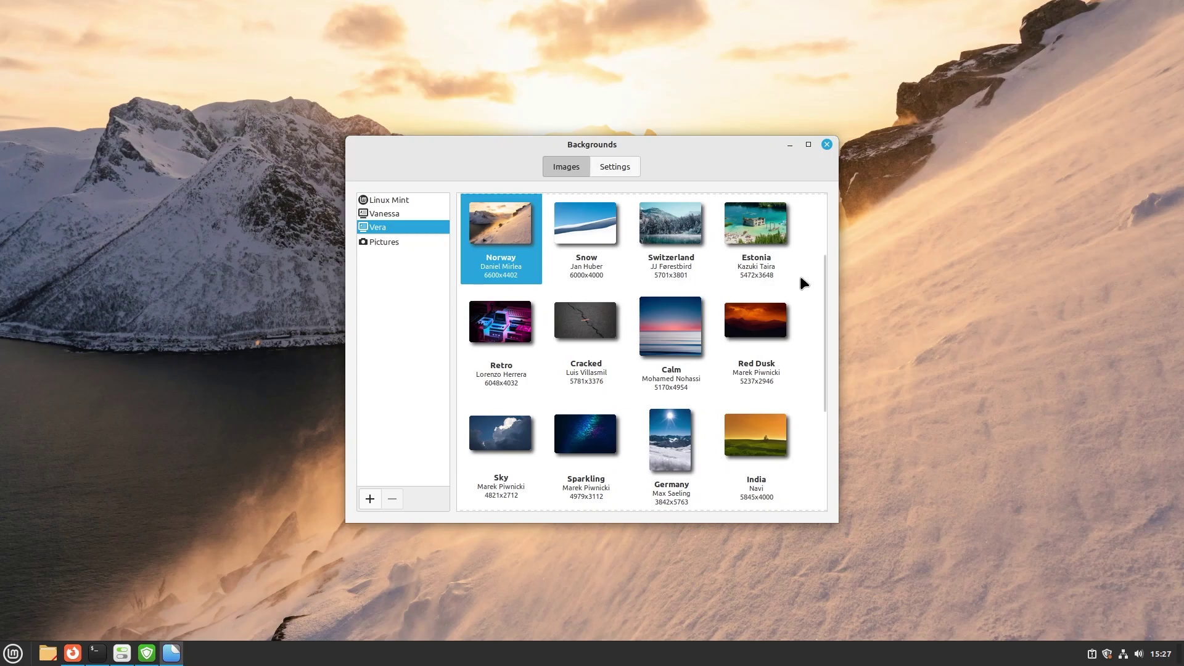
# Step: Set the Estonia wallpaper, view it on the desktop, then restore Backgrounds
pyautogui.click(753, 221)
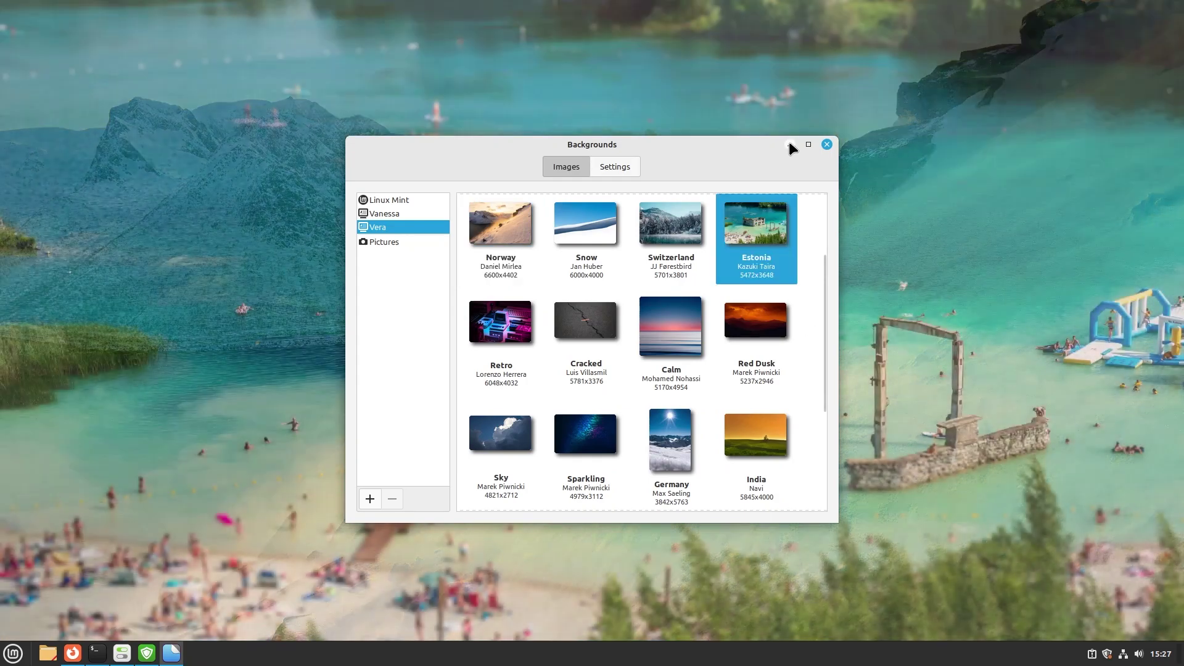
pyautogui.click(790, 144)
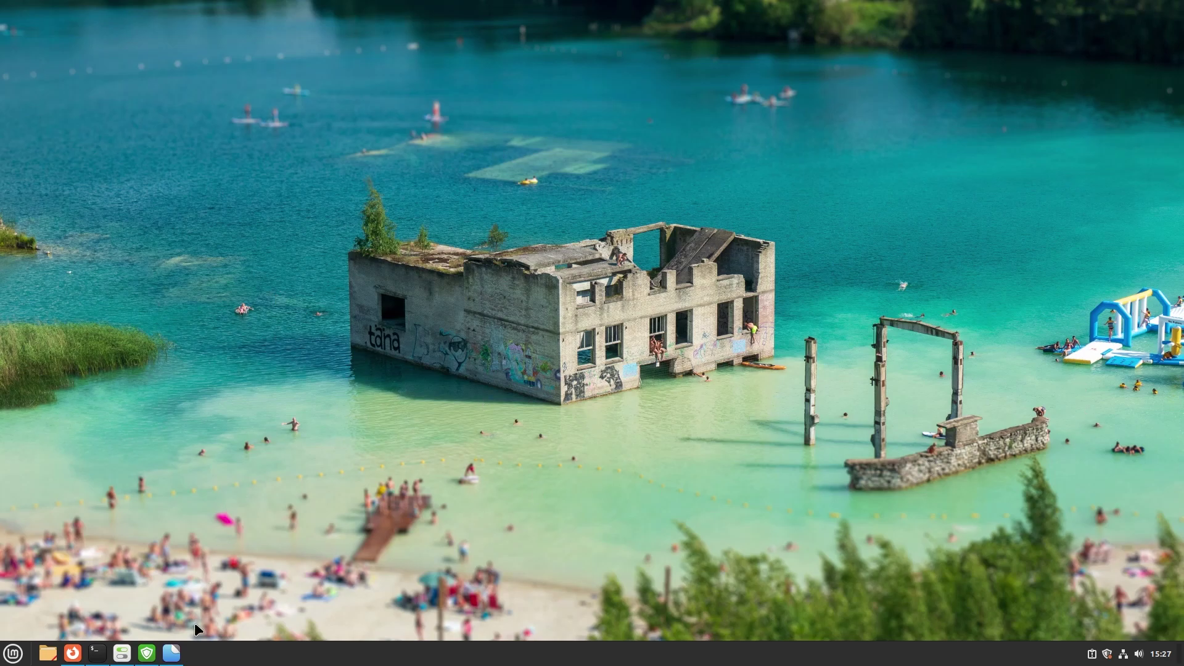
pyautogui.click(172, 652)
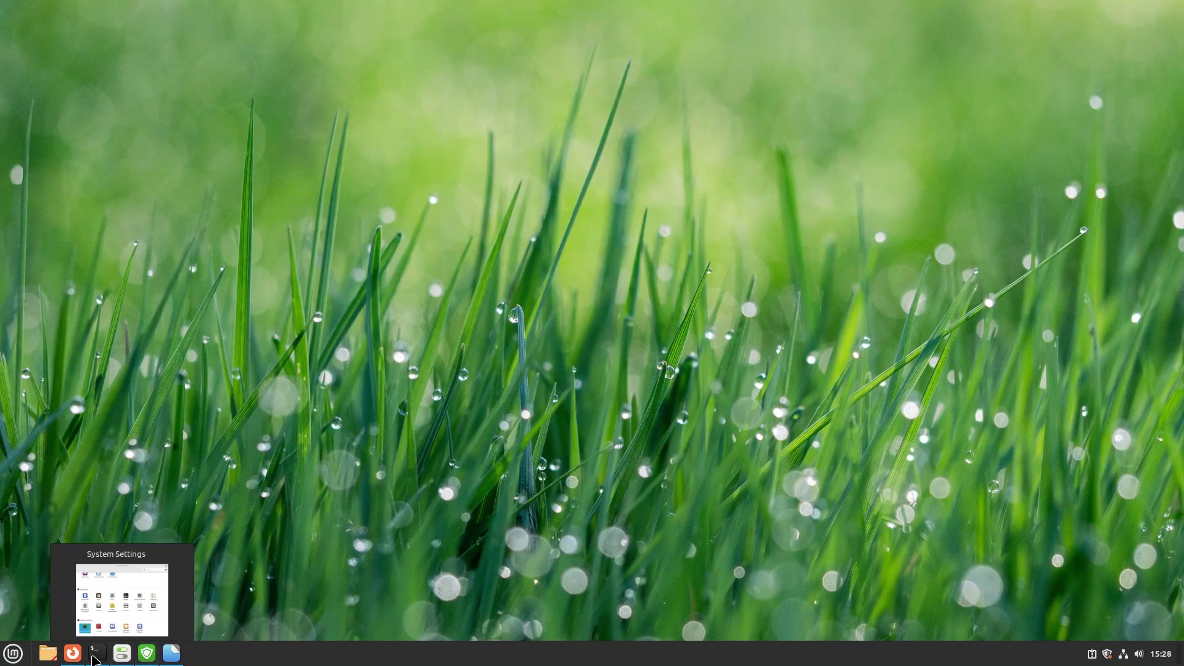
# Step: Open a terminal and run uname -a to show the kernel information
pyautogui.click(97, 652)
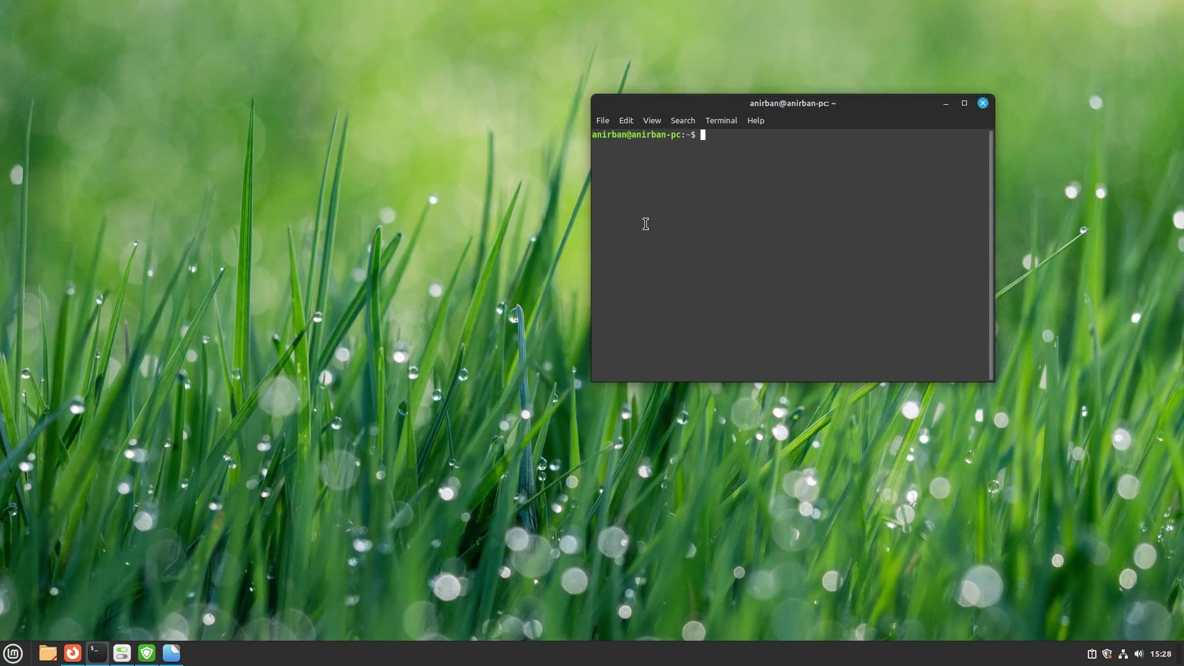
pyautogui.write('uname -a')
pyautogui.press('Return')
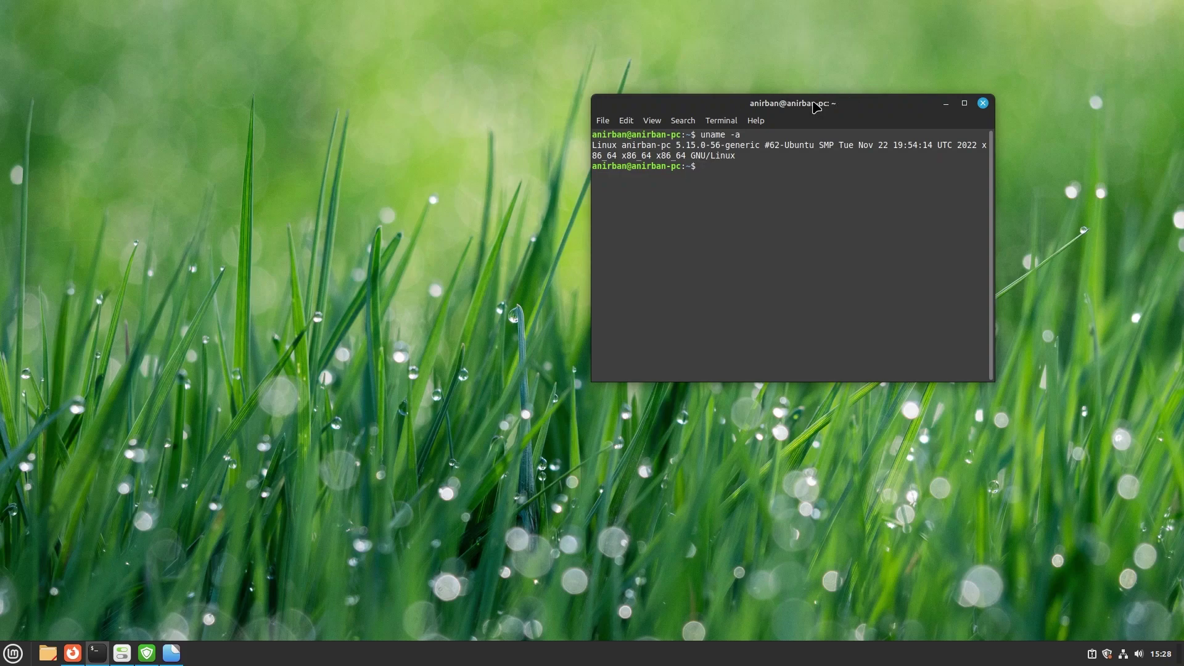
# Step: Centre the terminal, highlight kernel version 5.15.0-56-generic, then minimize the terminal
pyautogui.moveTo(813, 102); pyautogui.dragTo(618, 209)
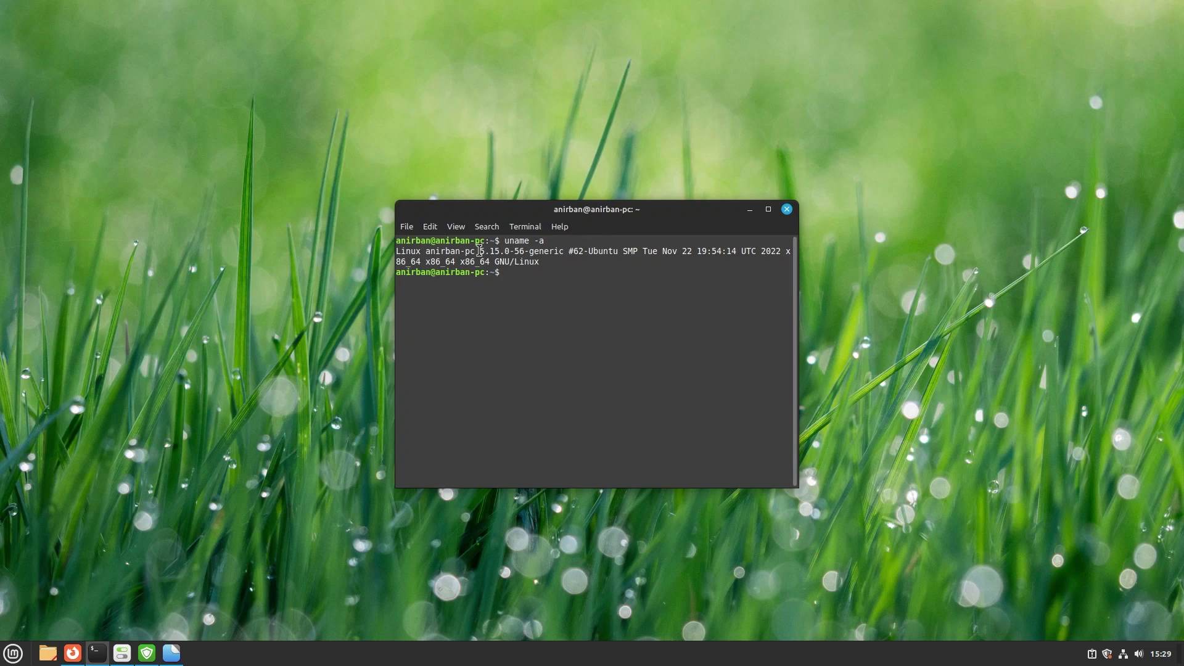
pyautogui.moveTo(480, 251); pyautogui.dragTo(510, 253)
pyautogui.click(543, 264)
pyautogui.click(750, 209)
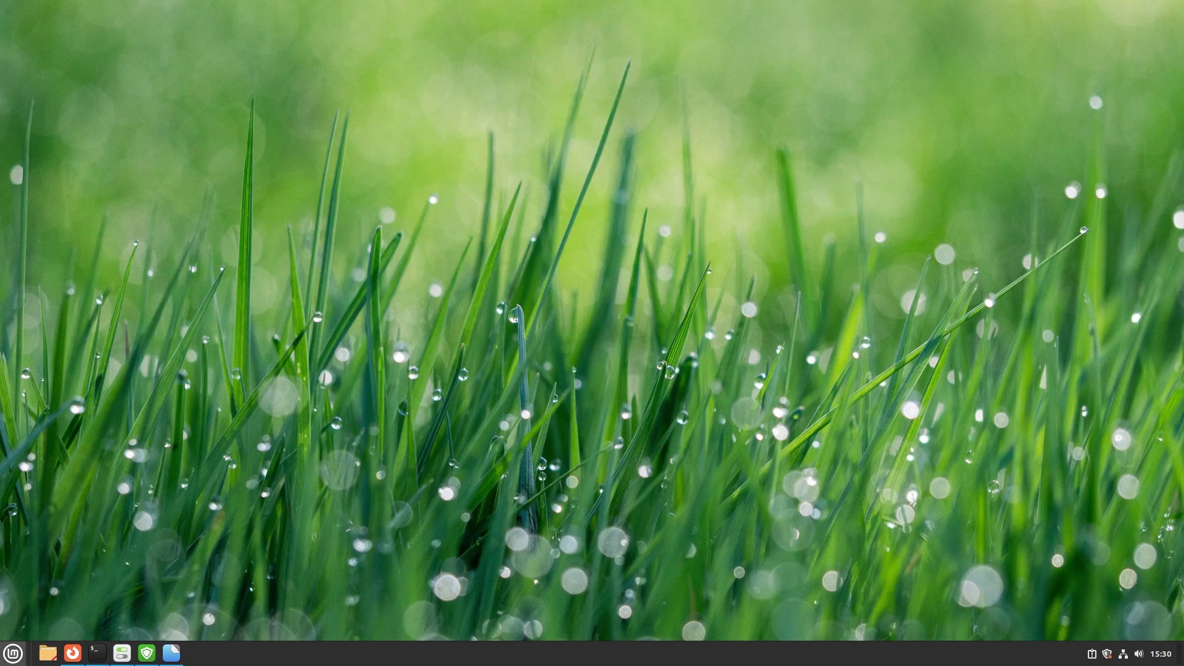
# Step: Browse the application menu's Accessories, Internet and Places categories, ending on Places
pyautogui.click(13, 653)
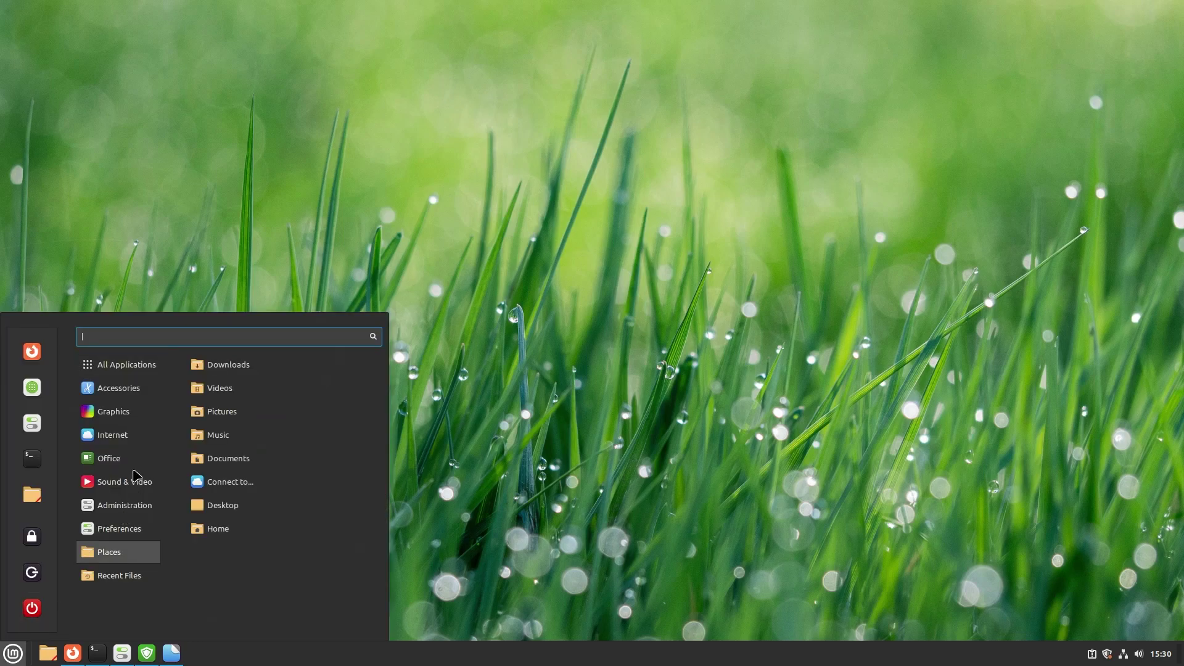
pyautogui.moveTo(121, 387)
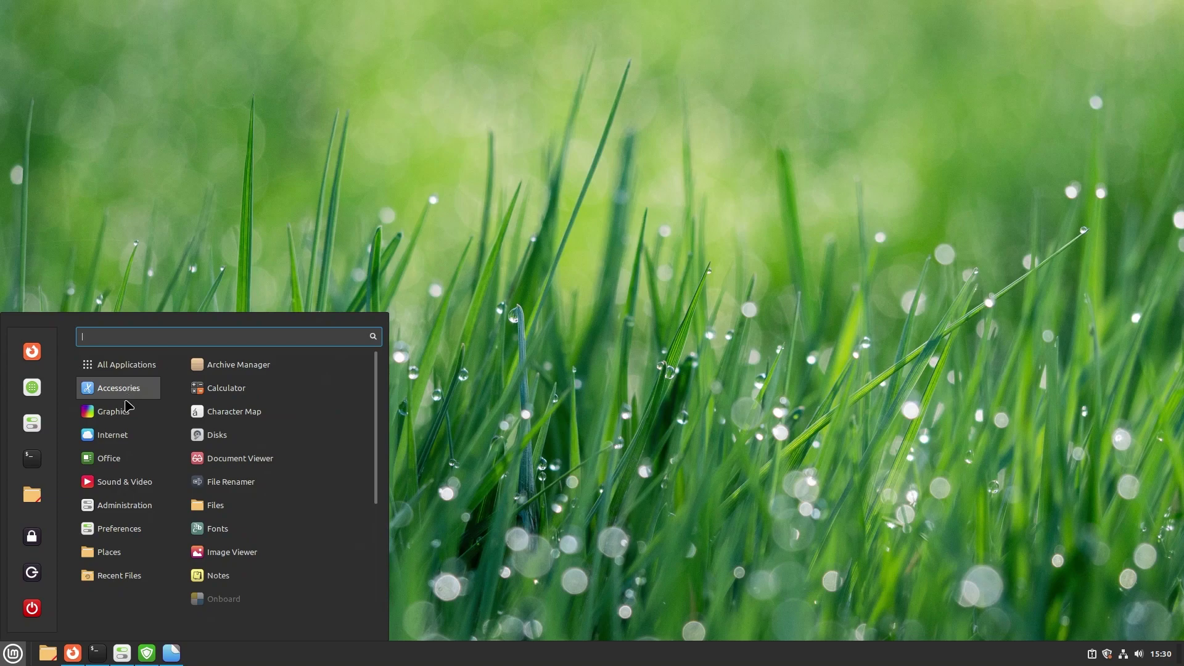
pyautogui.moveTo(128, 438)
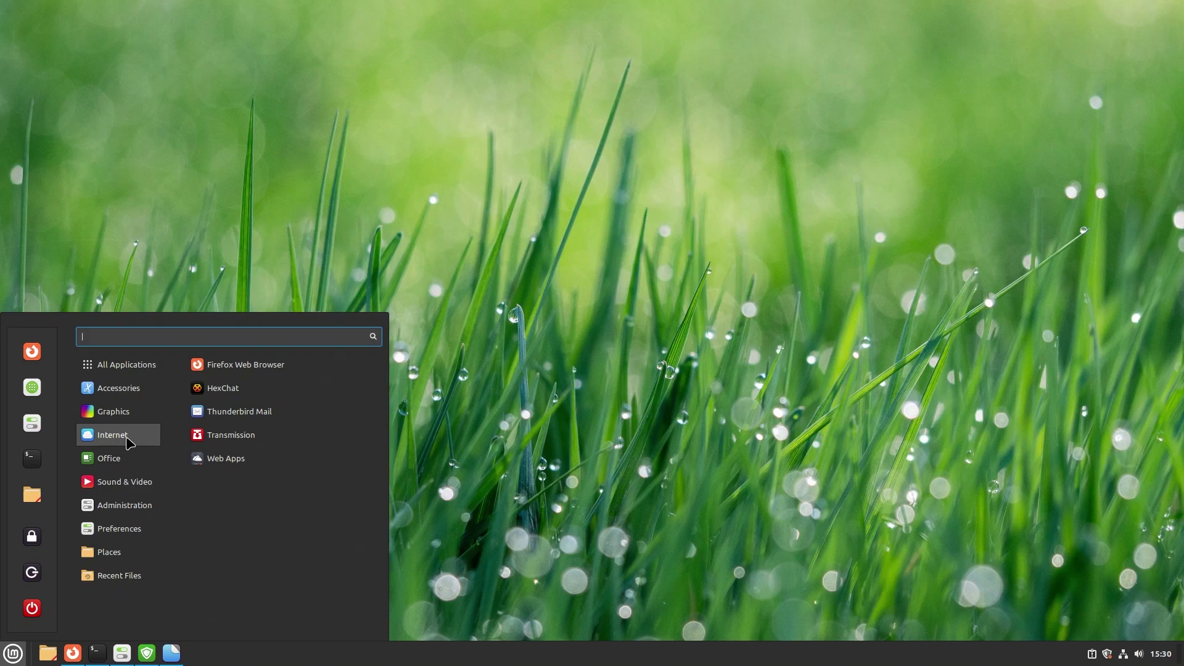
pyautogui.moveTo(136, 556)
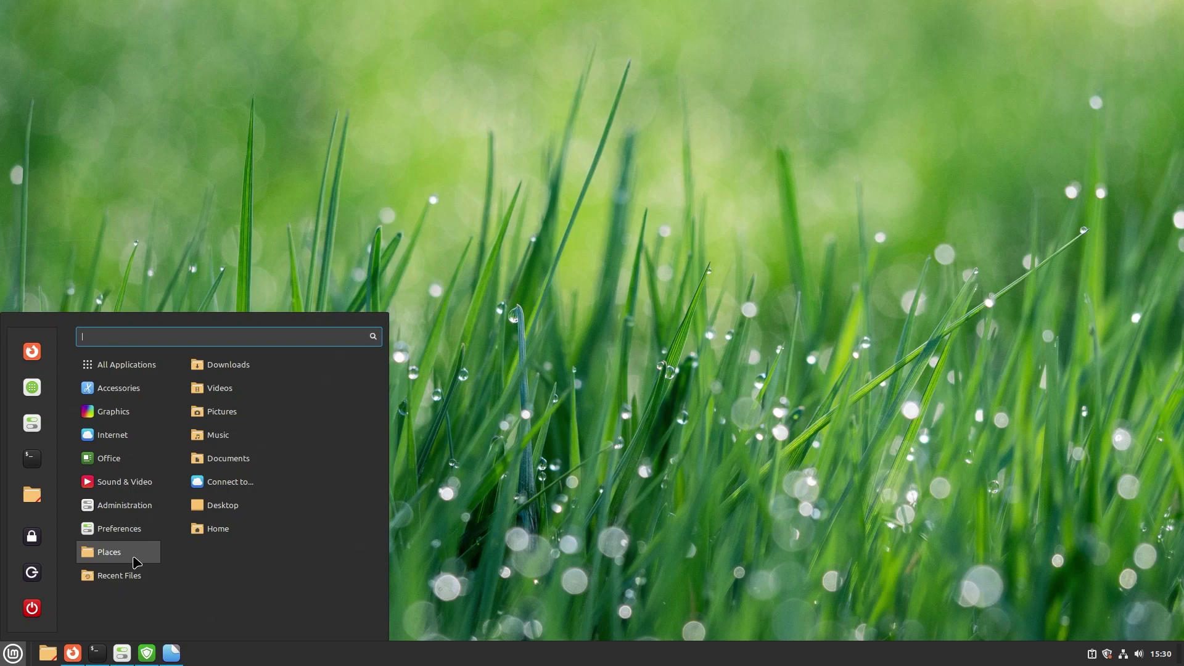
# Step: Close the application menu and bring up the Vanessa wallpaper collection in Backgrounds
pyautogui.click(175, 663)
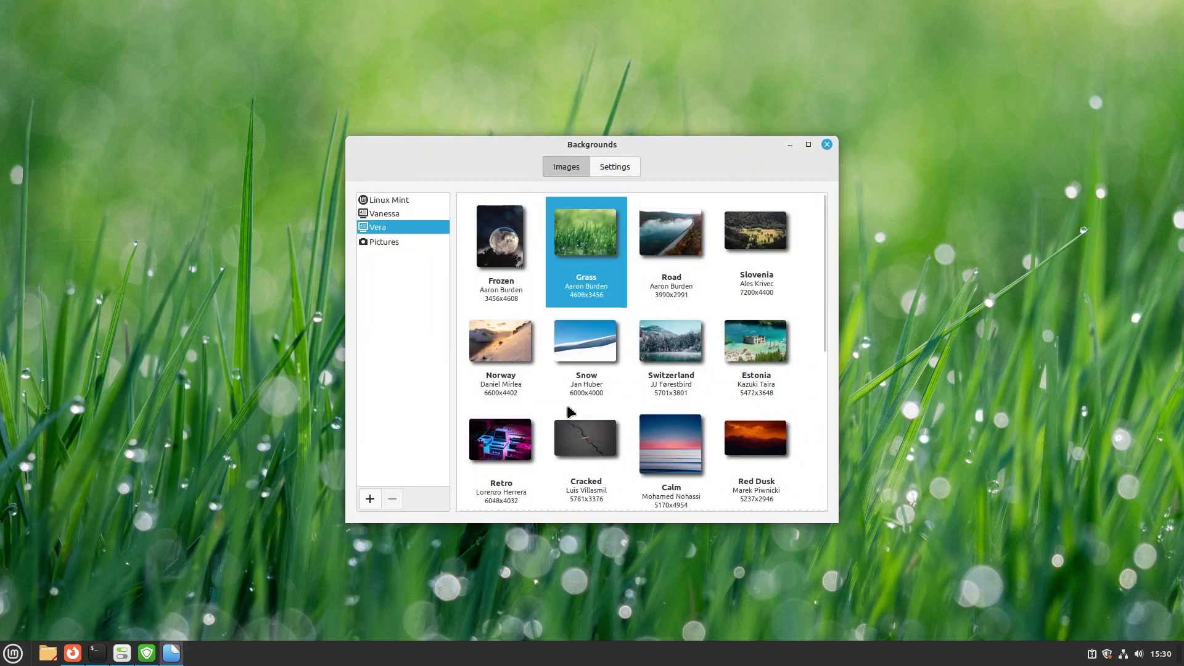
pyautogui.click(378, 215)
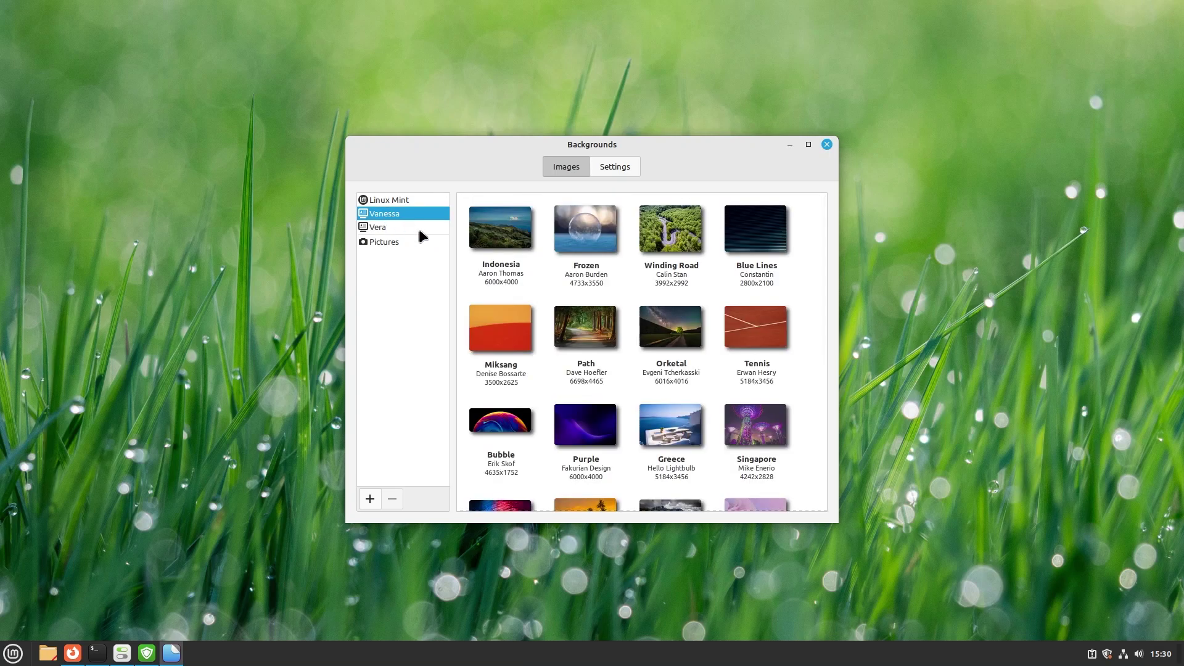